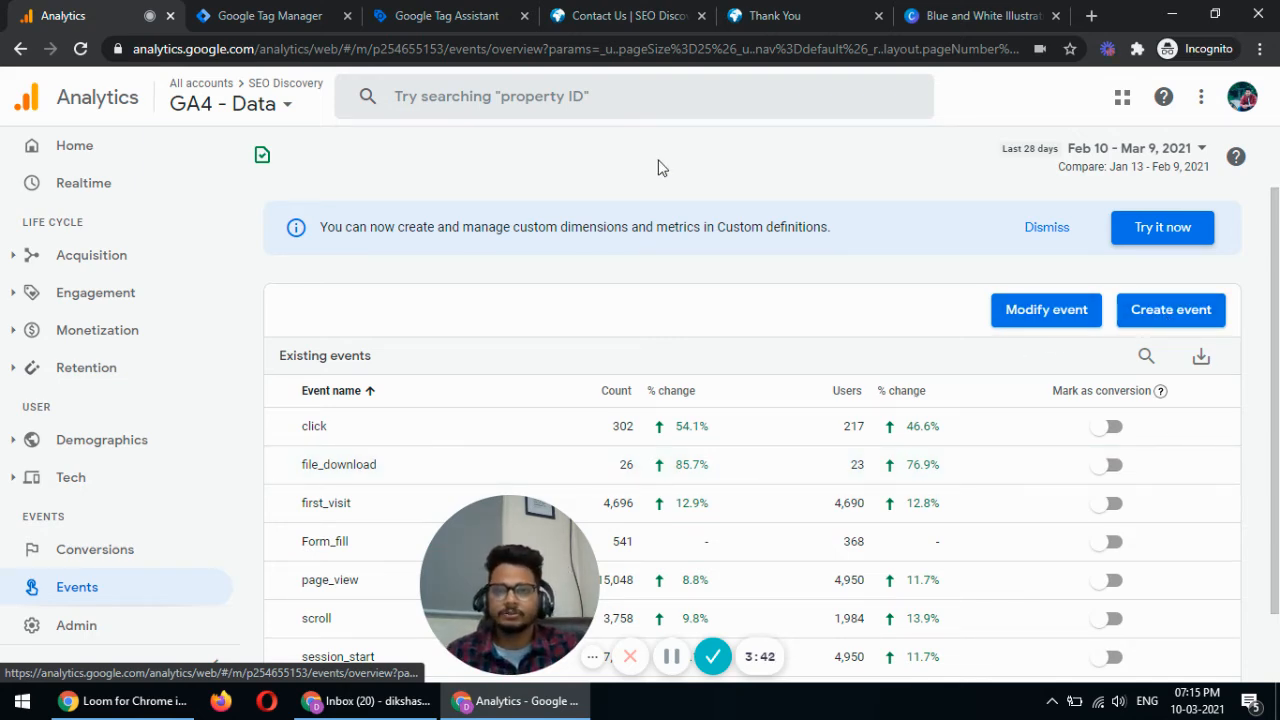
Review the Contact Us form on seodiscovery.com and the thankyou.php page that follows its submission
left_click(597, 17)
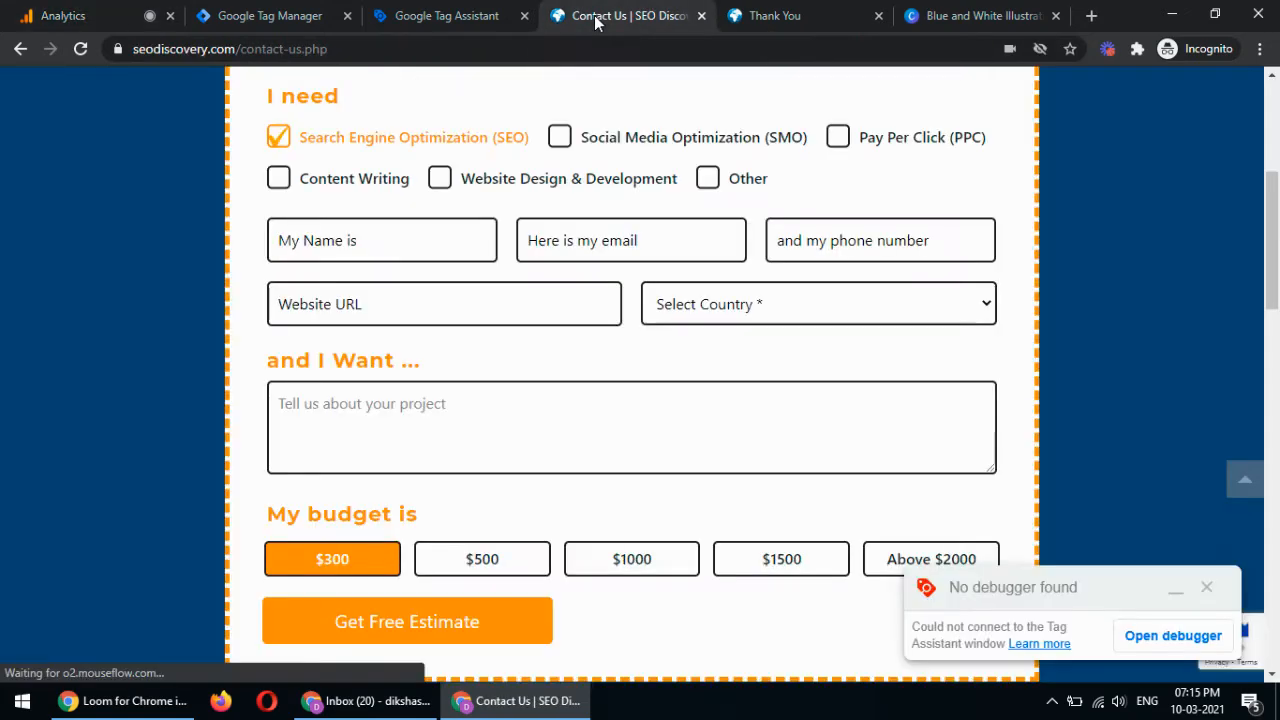
scroll(459, 269, "up", 4)
scroll(459, 269, "down", 2)
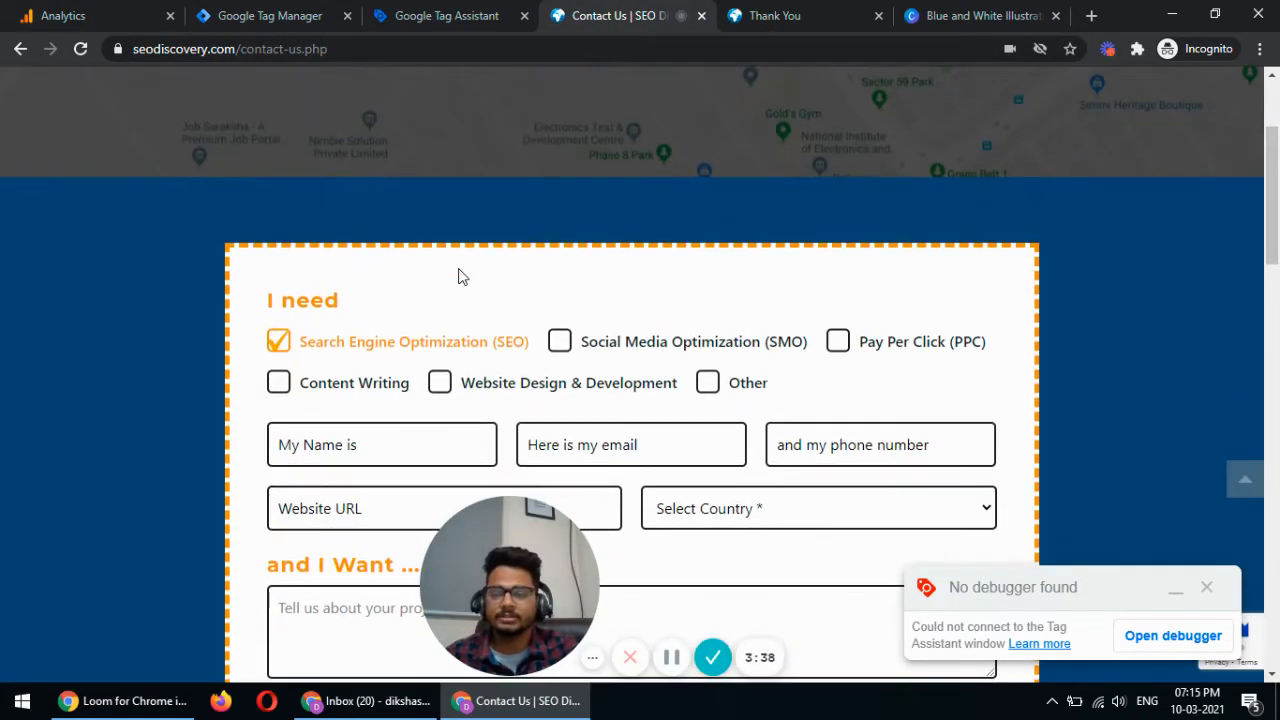
scroll(461, 276, "down", 2)
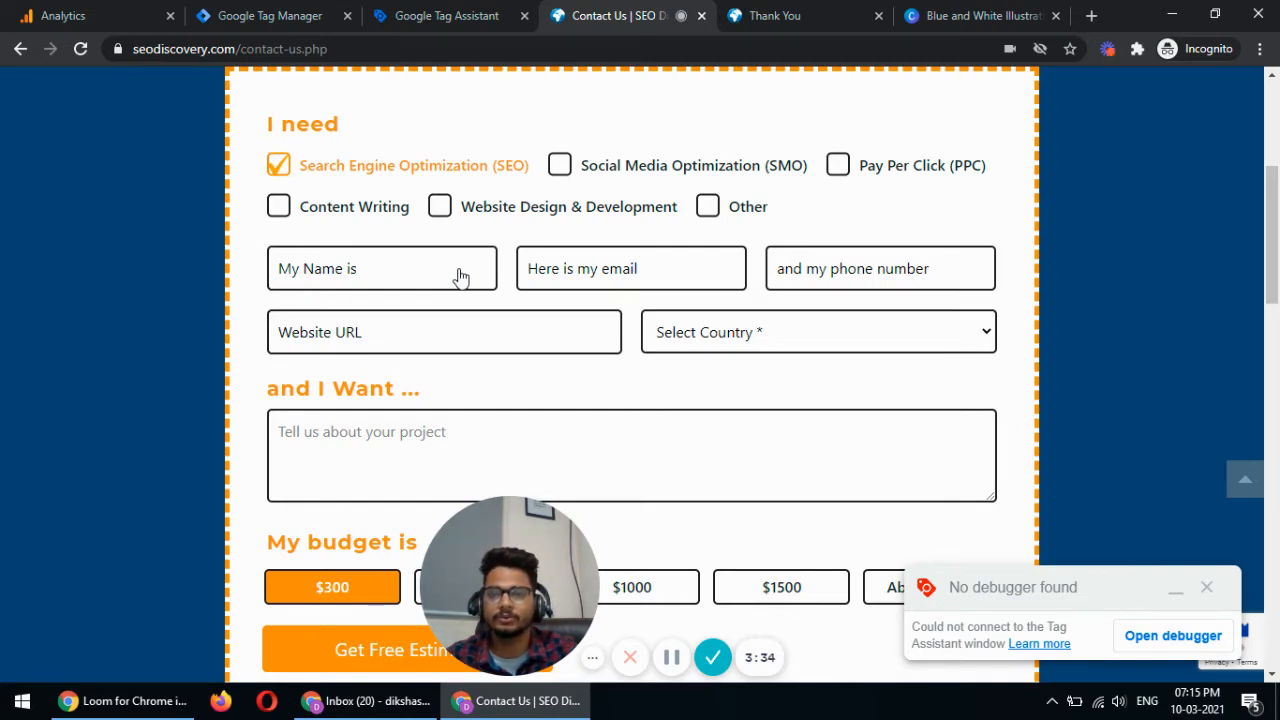
scroll(460, 276, "down", 2)
scroll(457, 271, "up", 5)
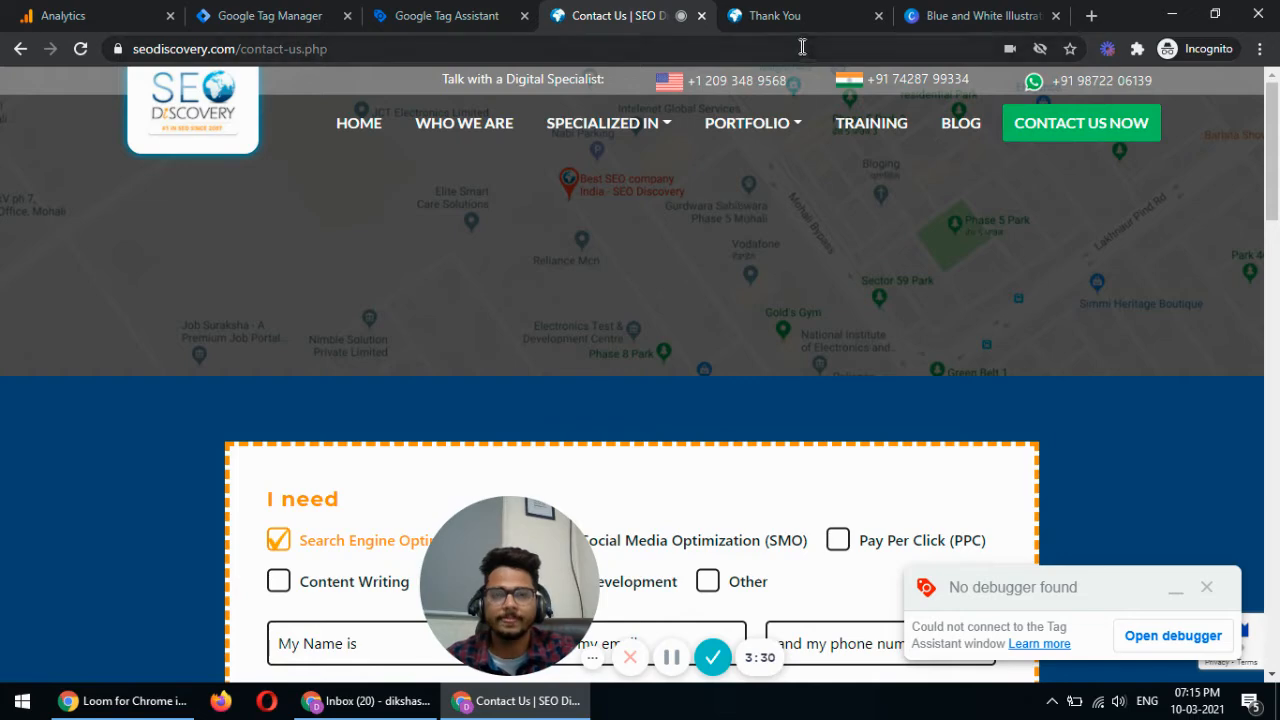
left_click(790, 16)
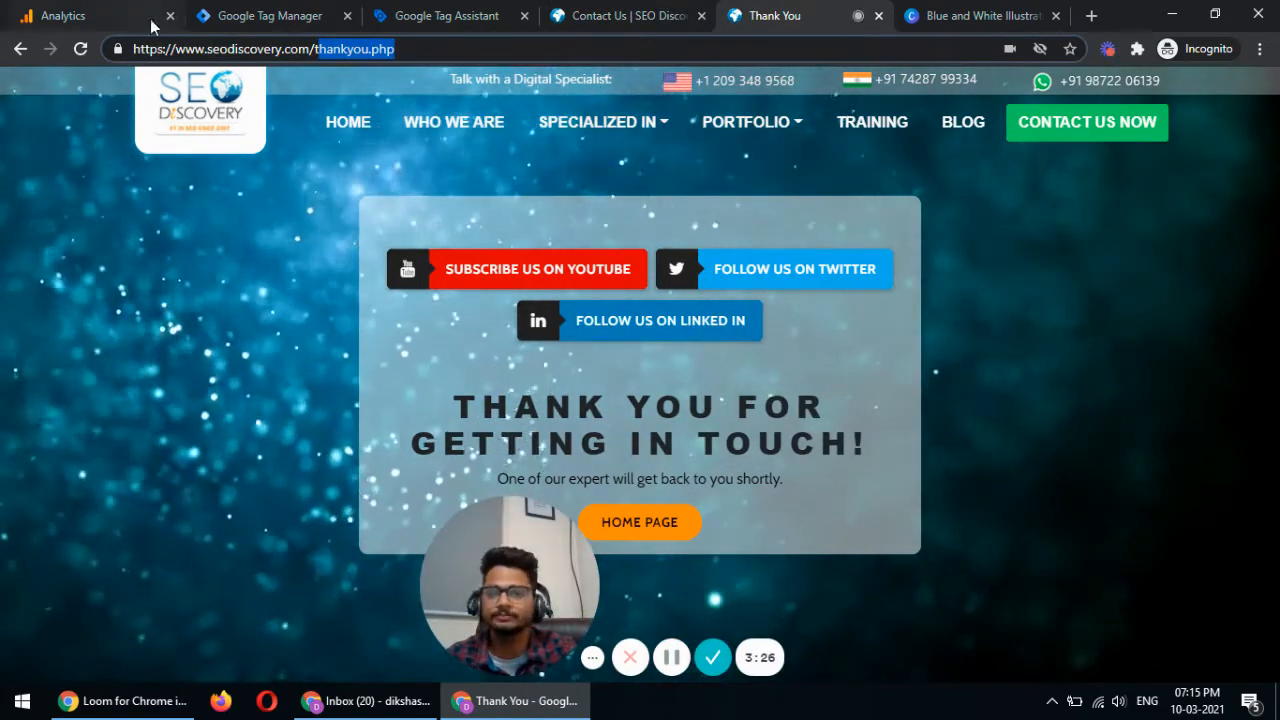
Delete the Contact_Us_Test custom event configuration from the GA4 property in Google Analytics
left_click(106, 13)
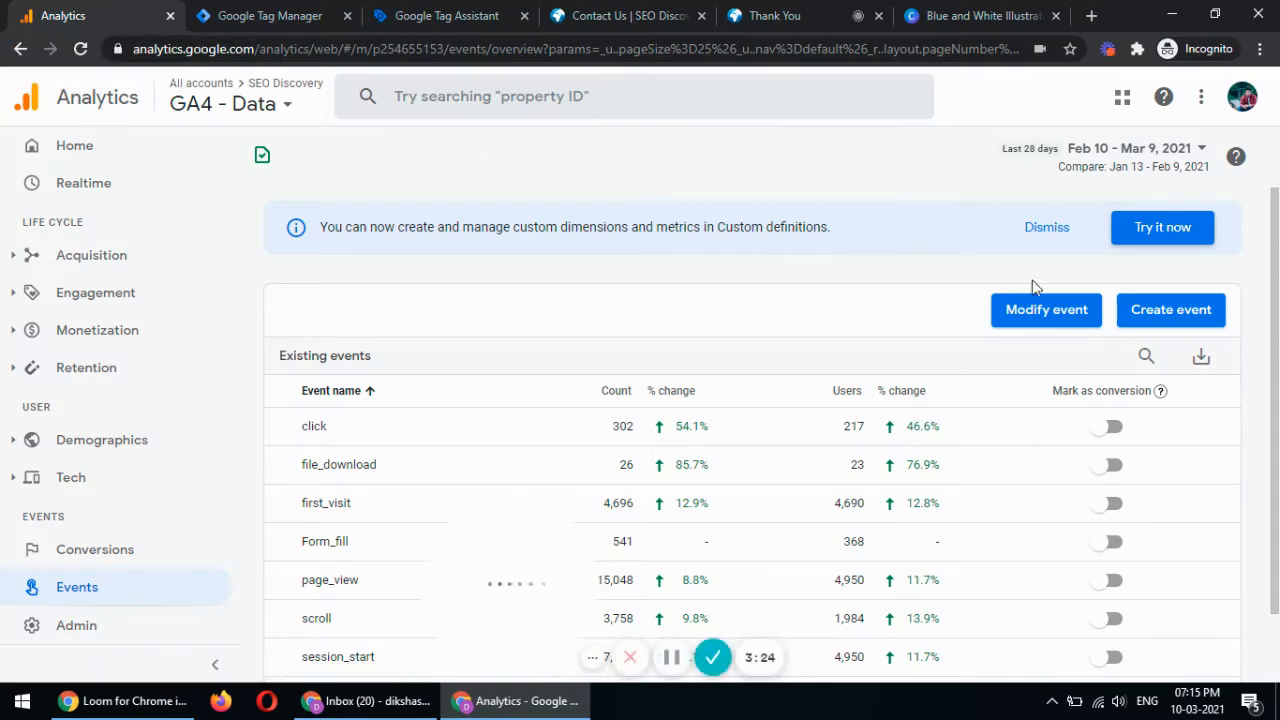
left_click(1163, 314)
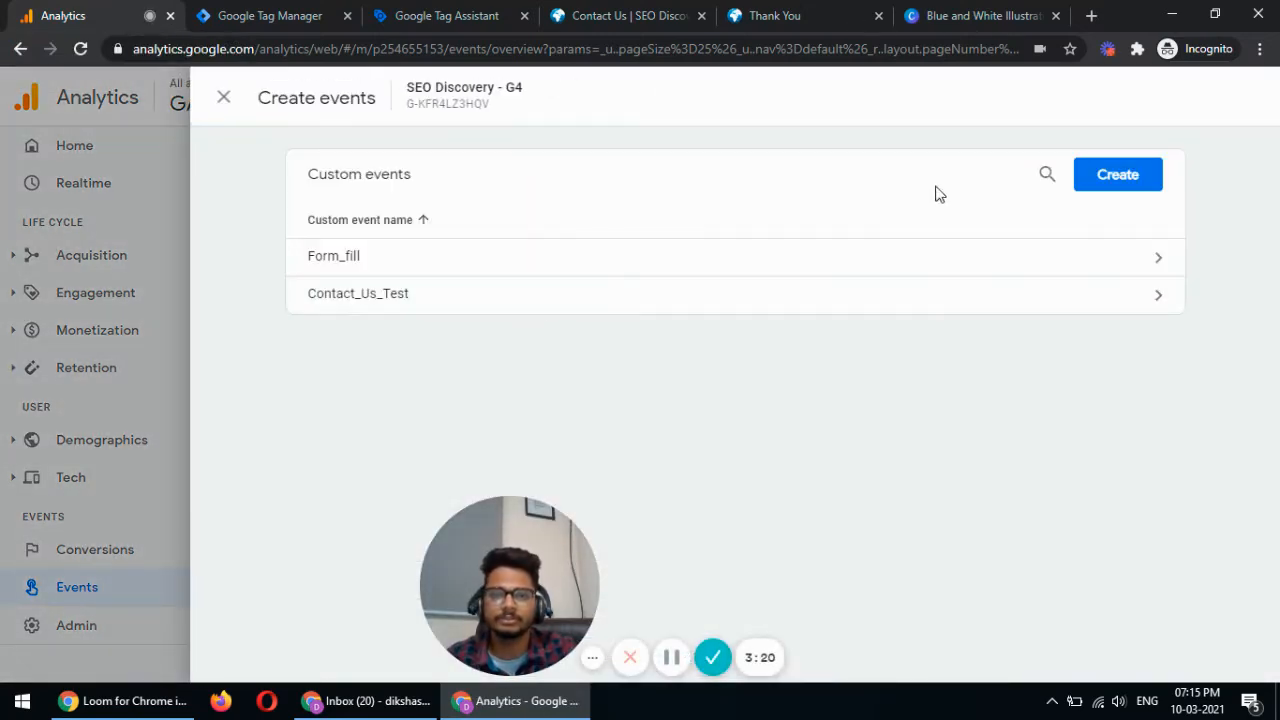
left_click(806, 306)
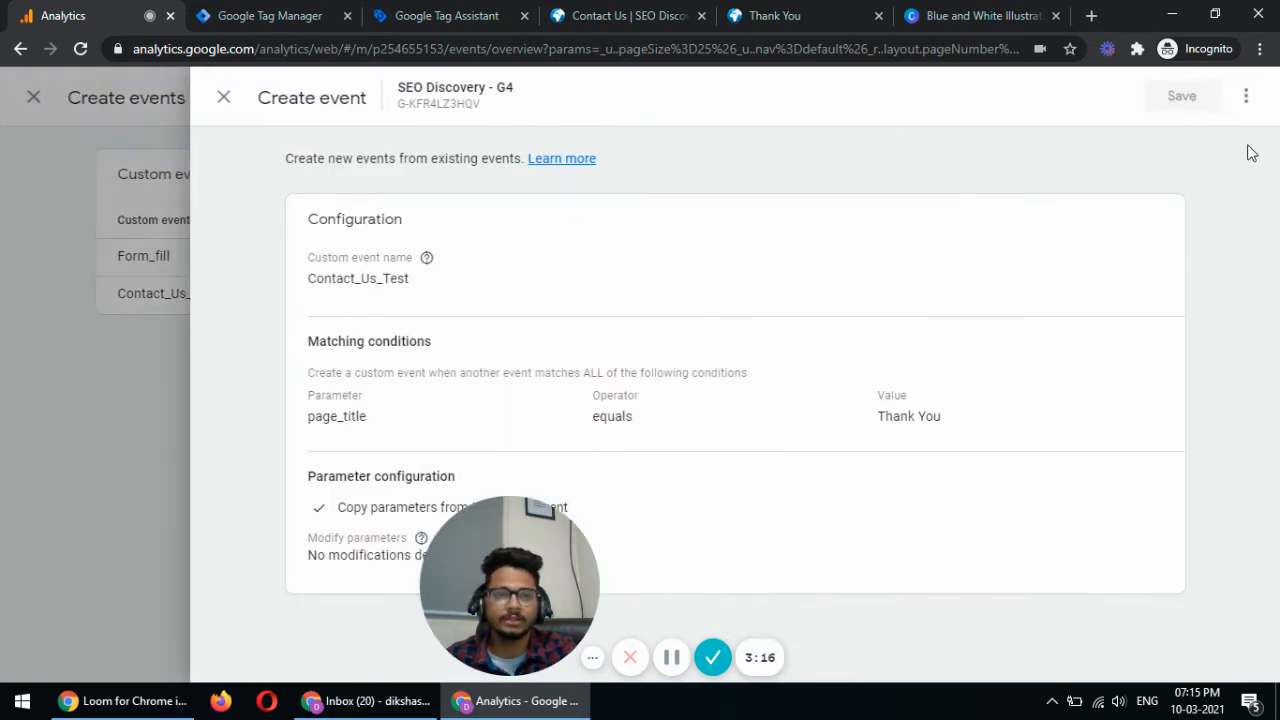
left_click(1247, 108)
left_click(1220, 188)
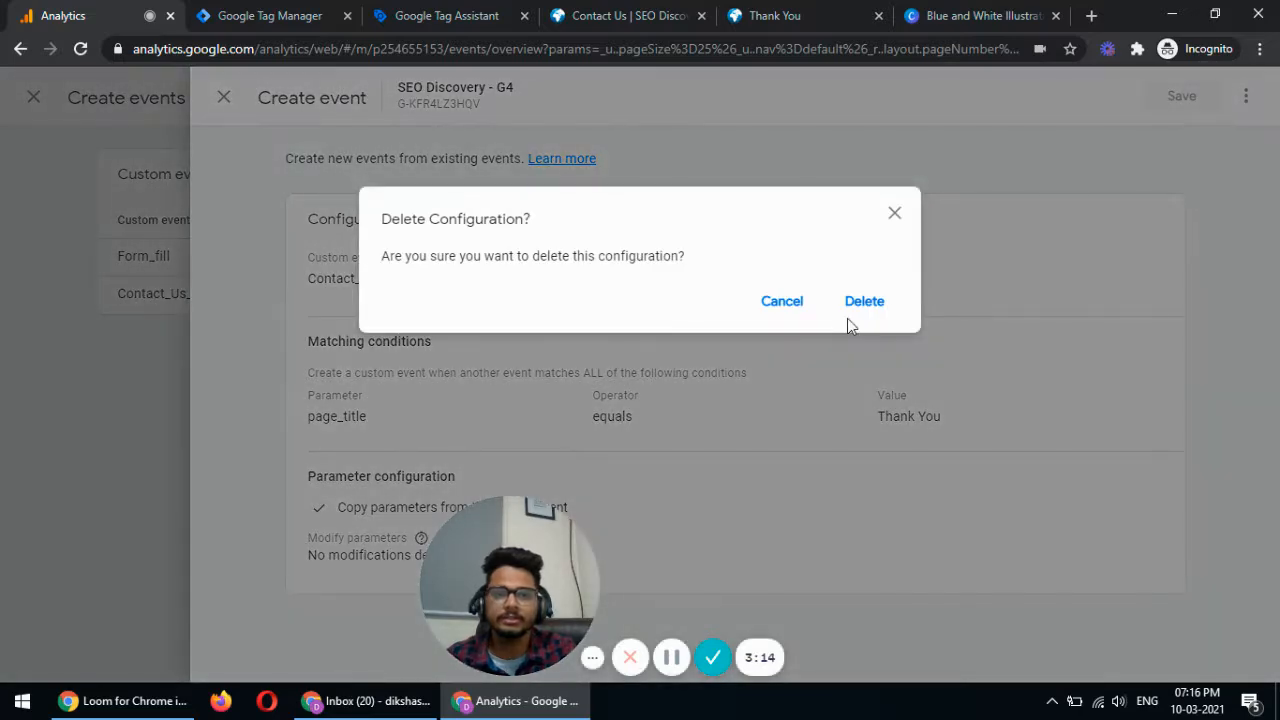
left_click(863, 302)
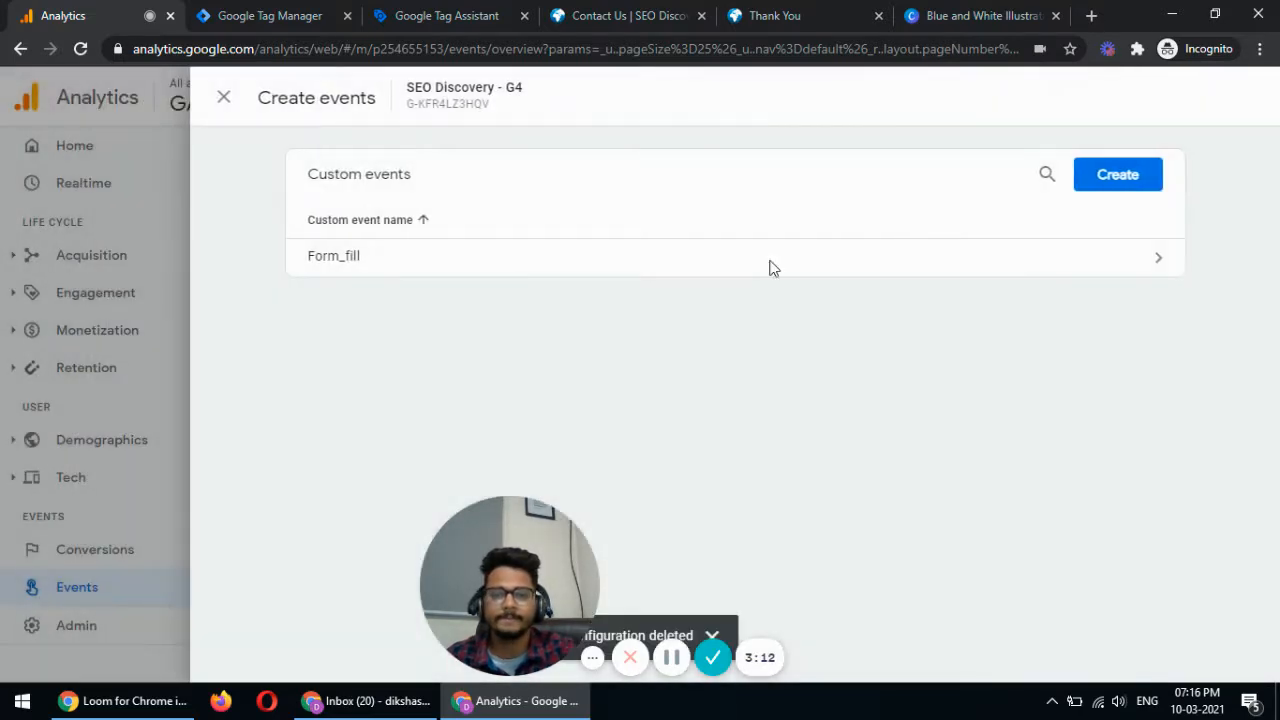
Start a new custom event and name it Contact_Us
left_click(1117, 174)
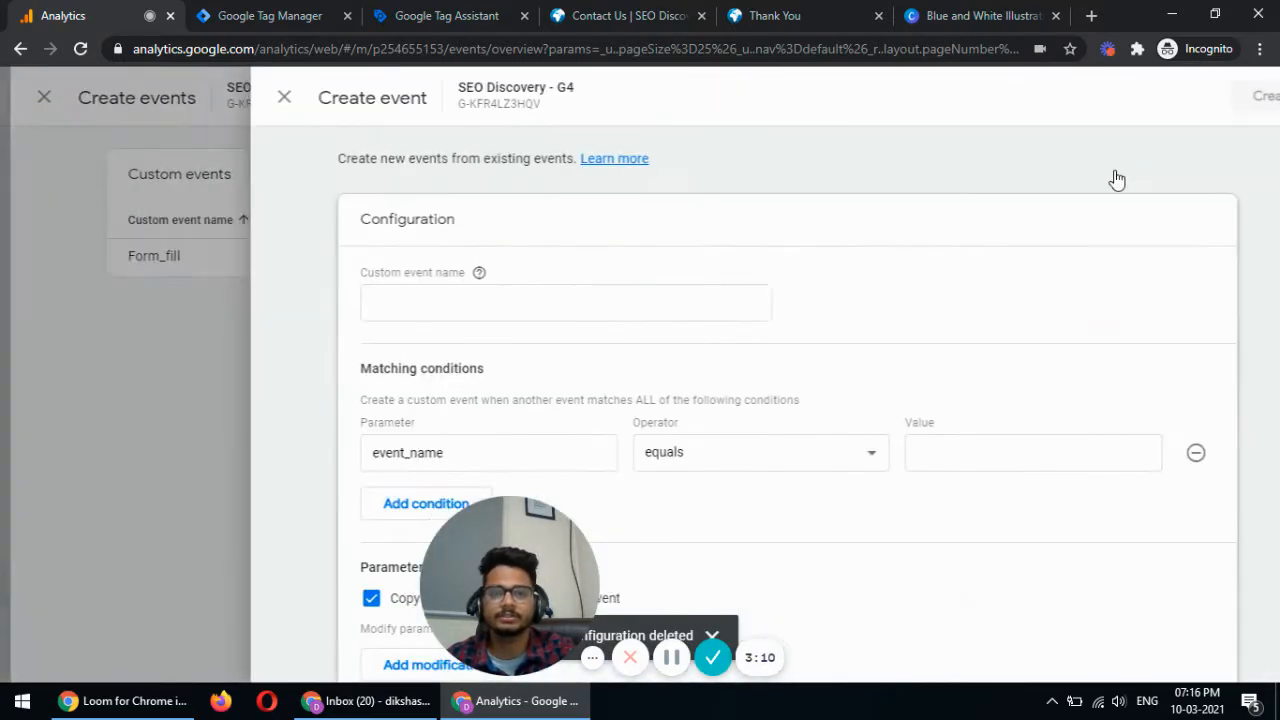
left_click(431, 295)
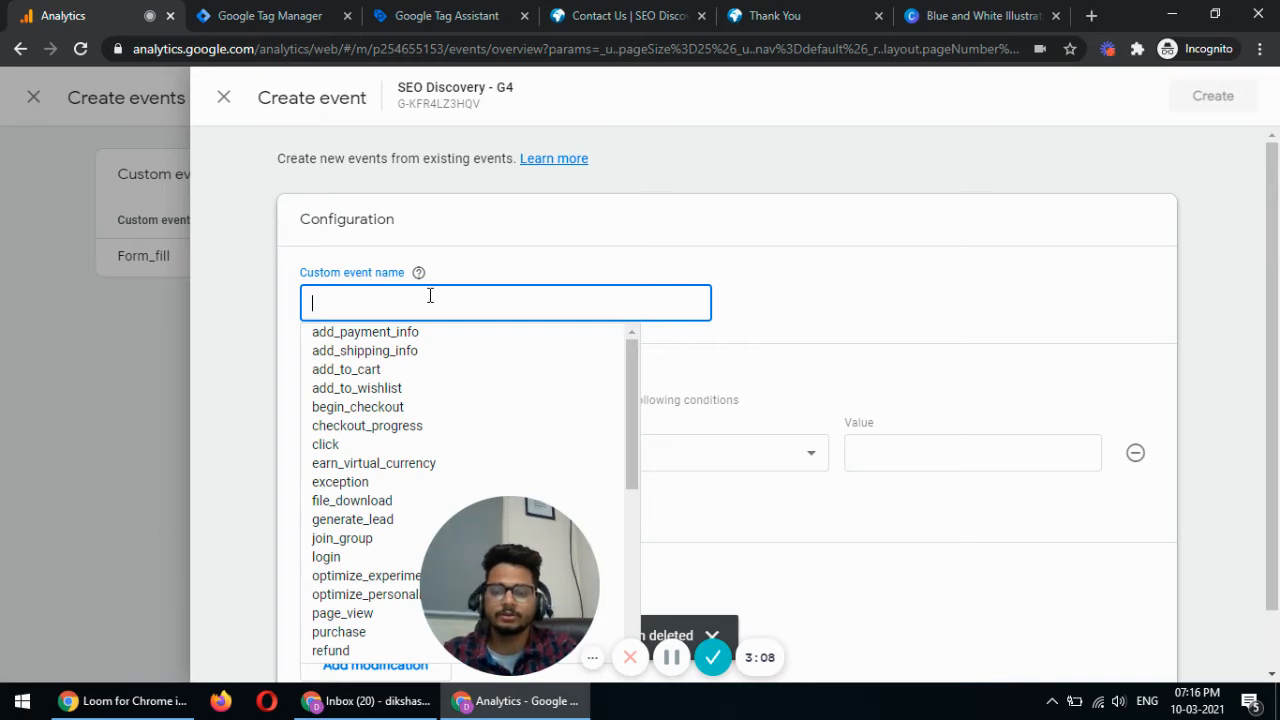
type("C")
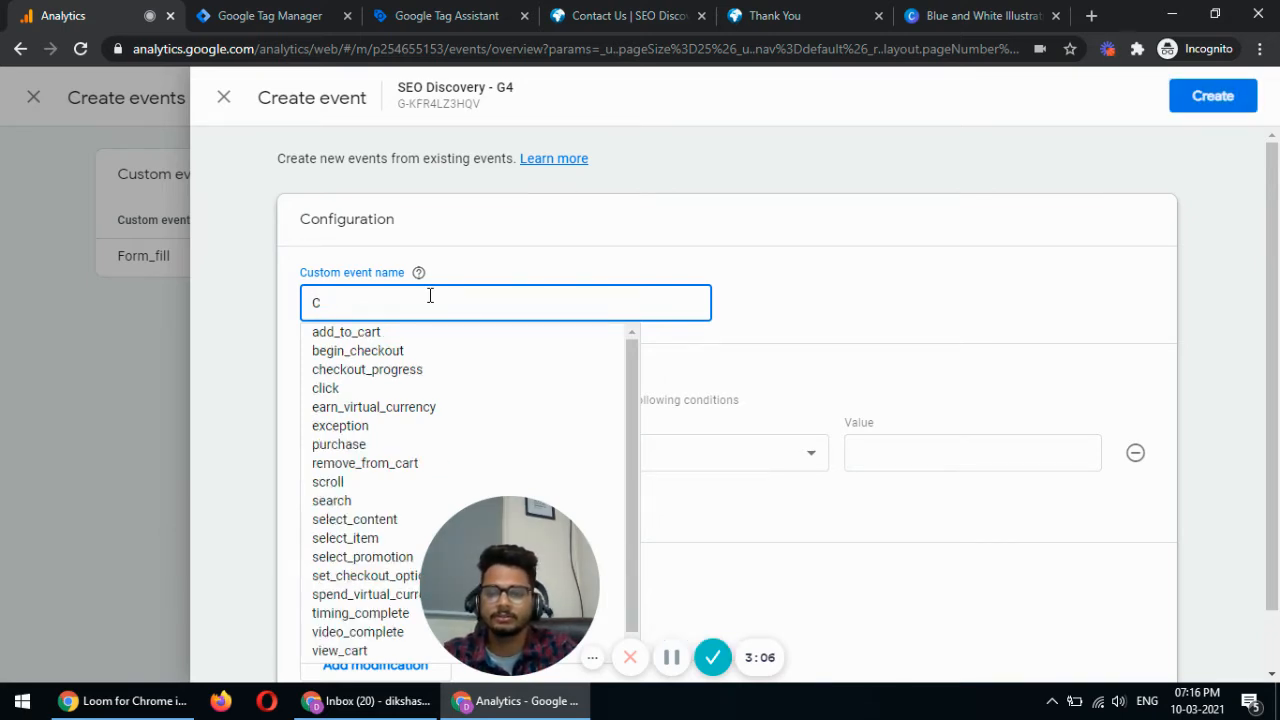
type("ontact_Us")
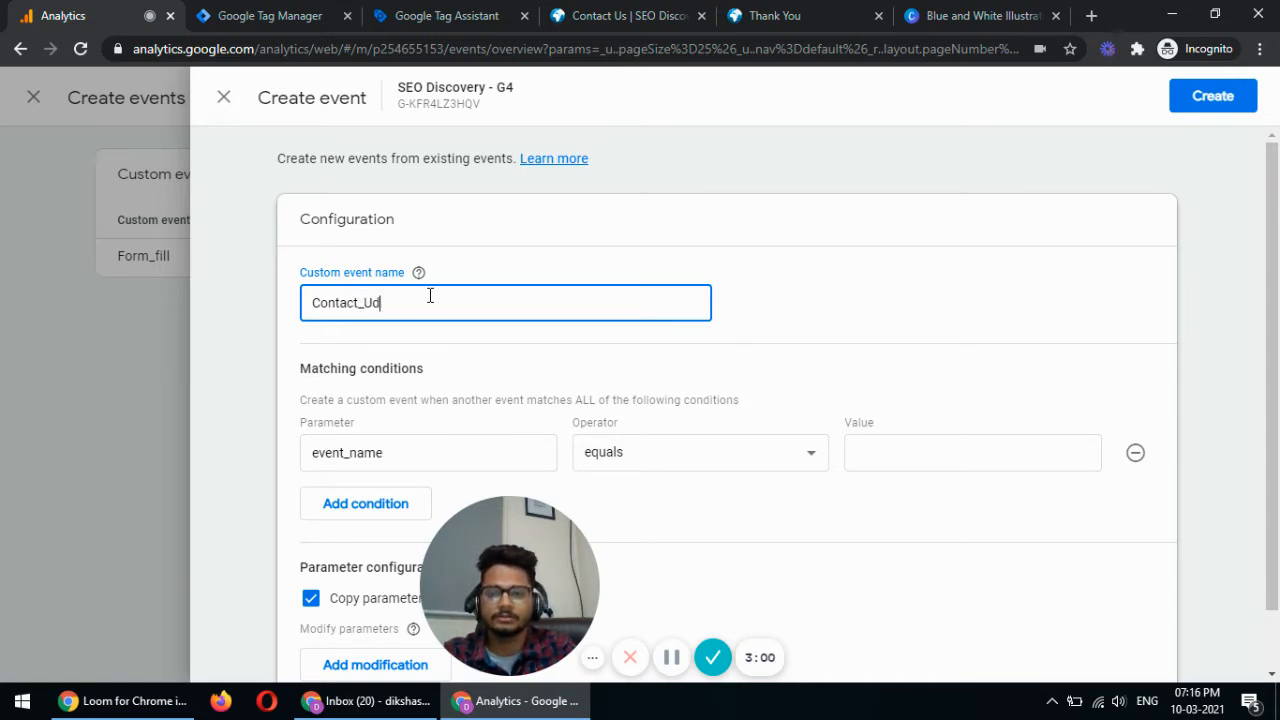
Set the matching condition to page_title equals Thank You, and save the Contact_Us event
left_click(366, 452)
double_click(385, 454)
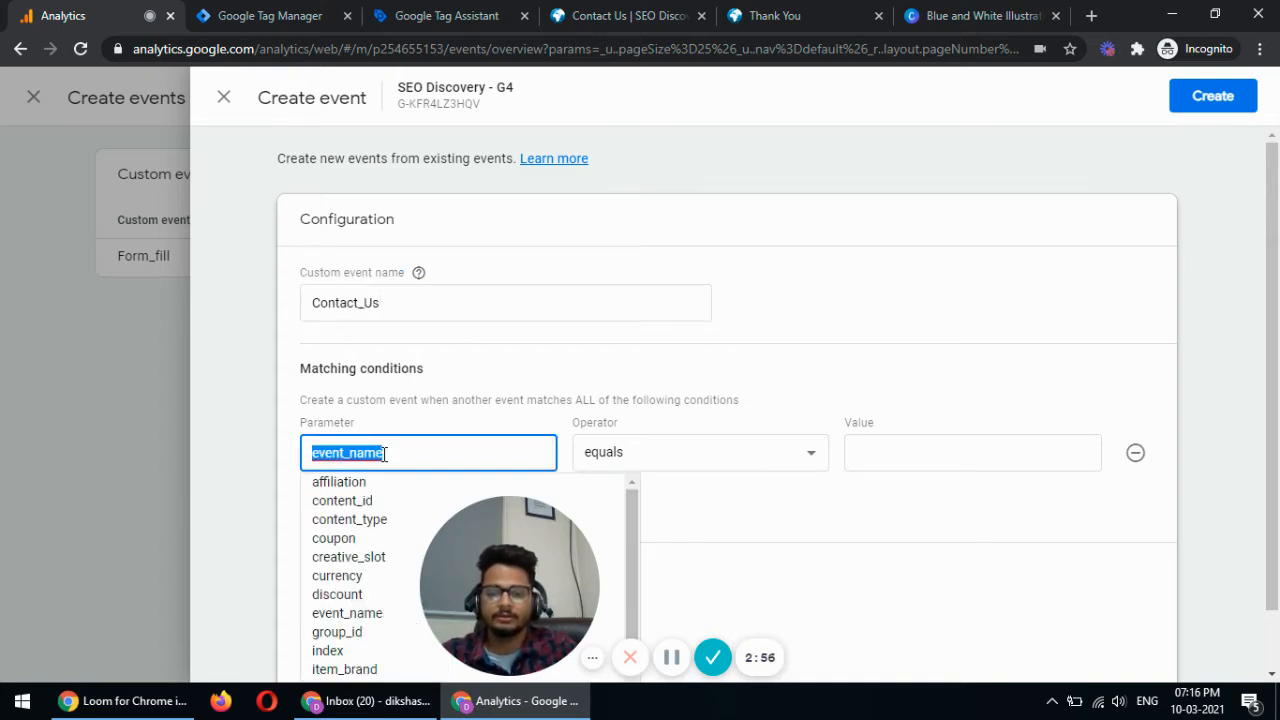
type("page")
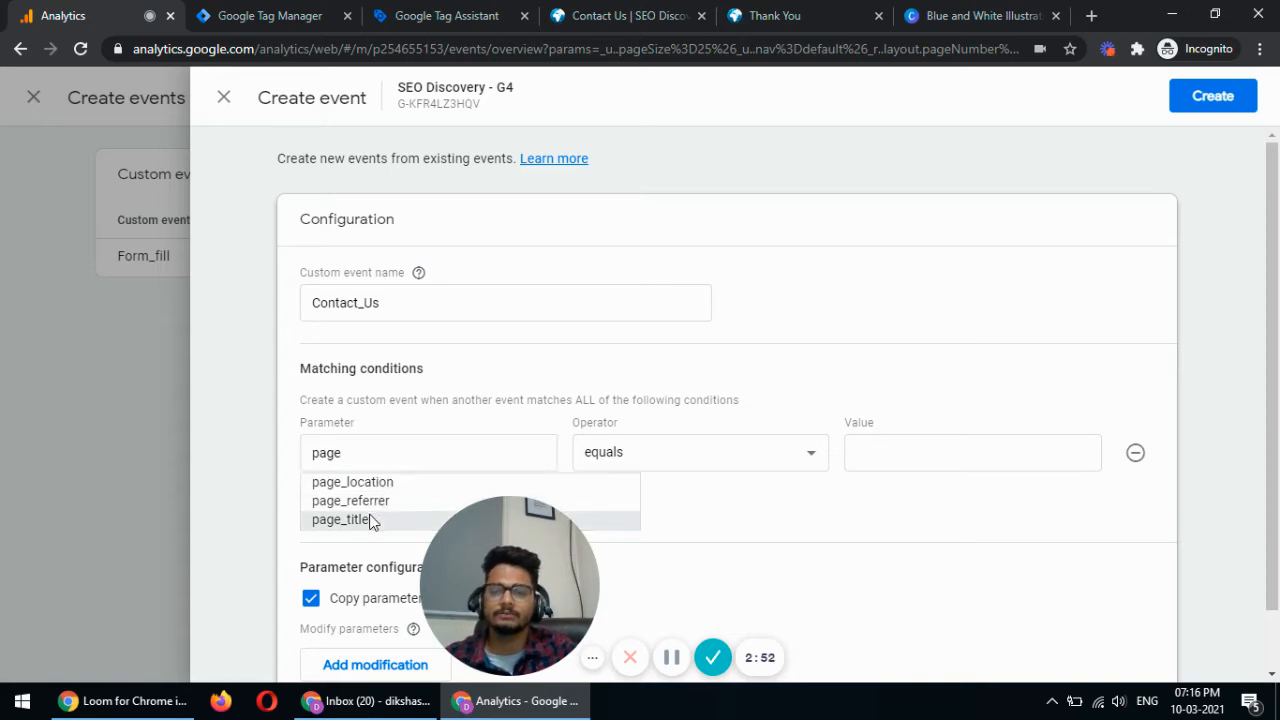
left_click(340, 519)
left_click(872, 454)
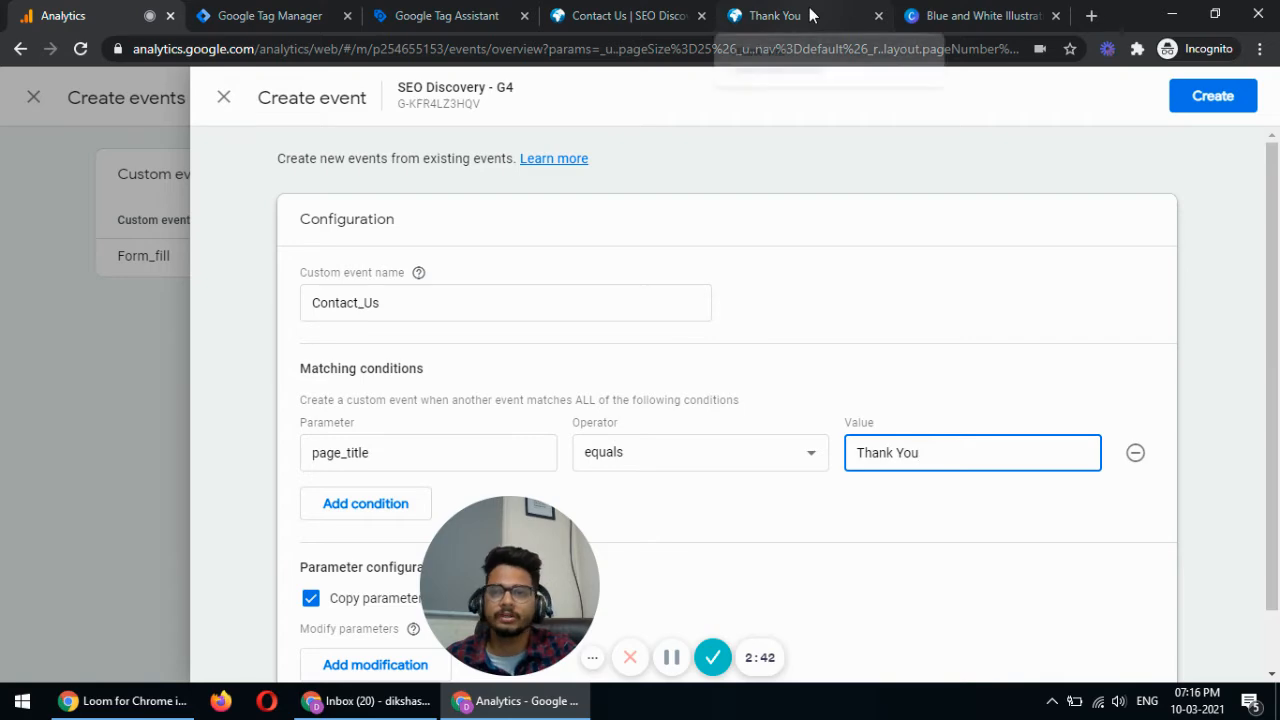
left_click(1200, 94)
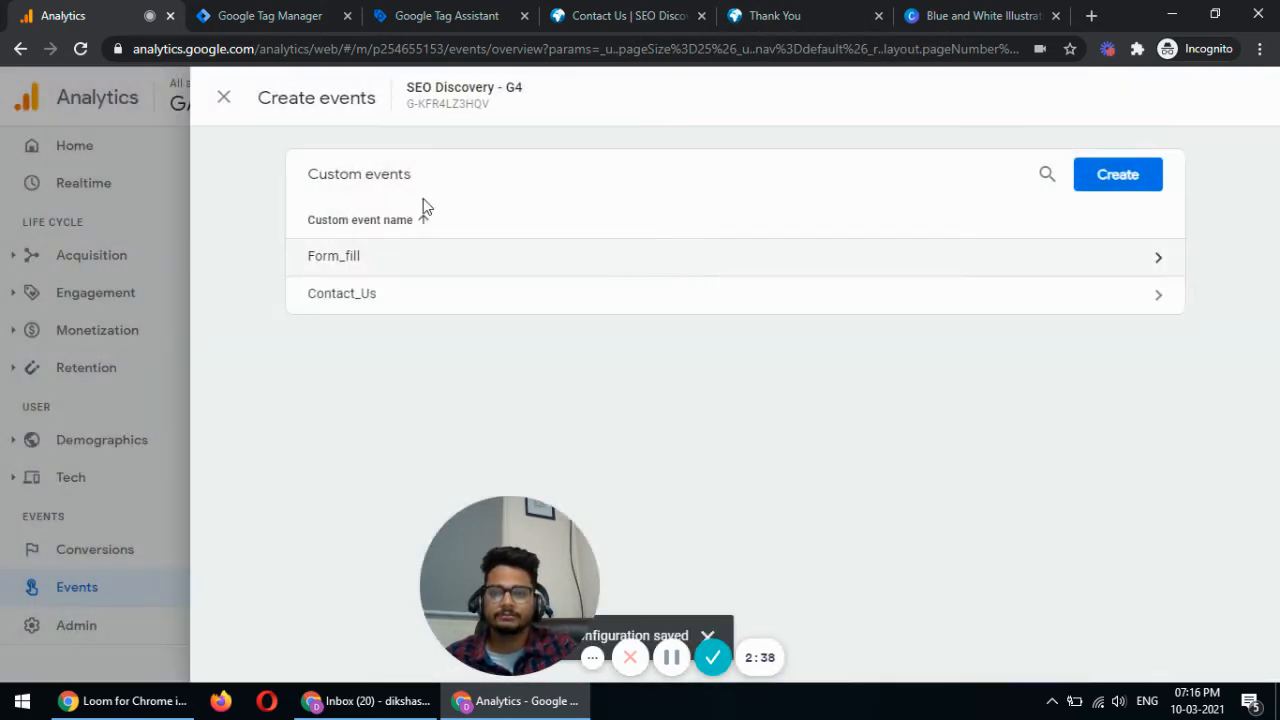
left_click(224, 99)
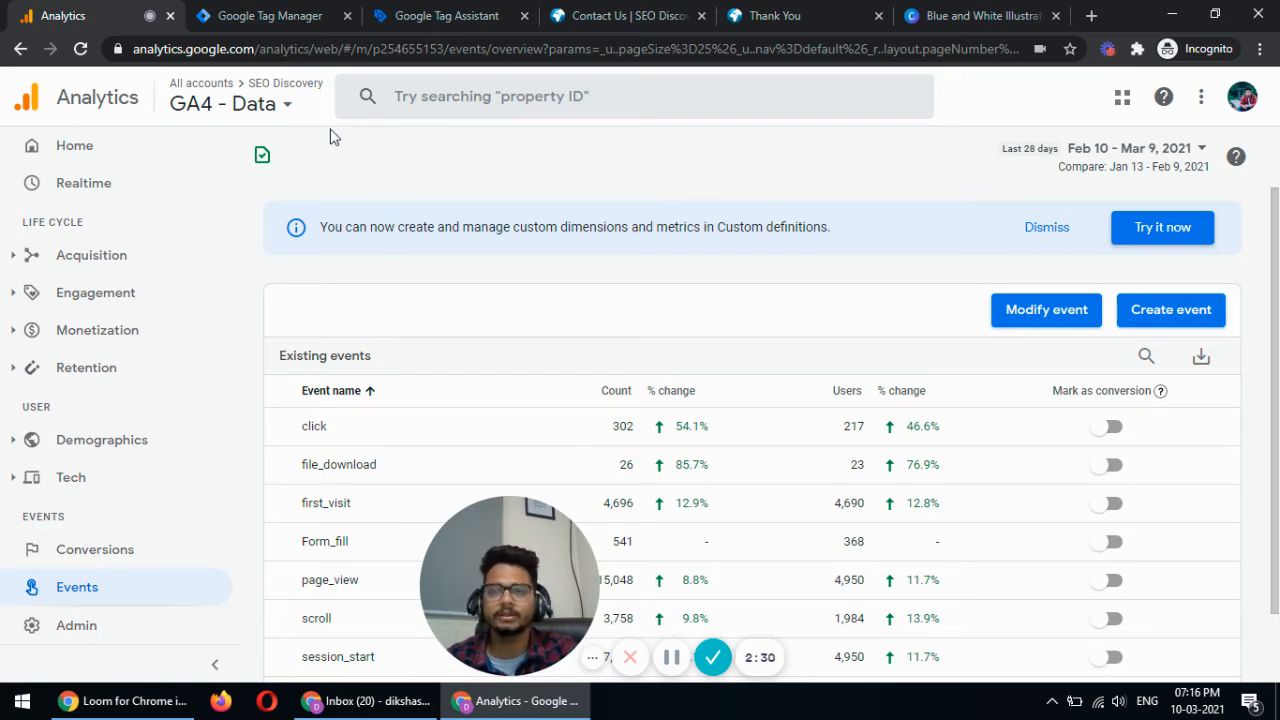
left_click(273, 22)
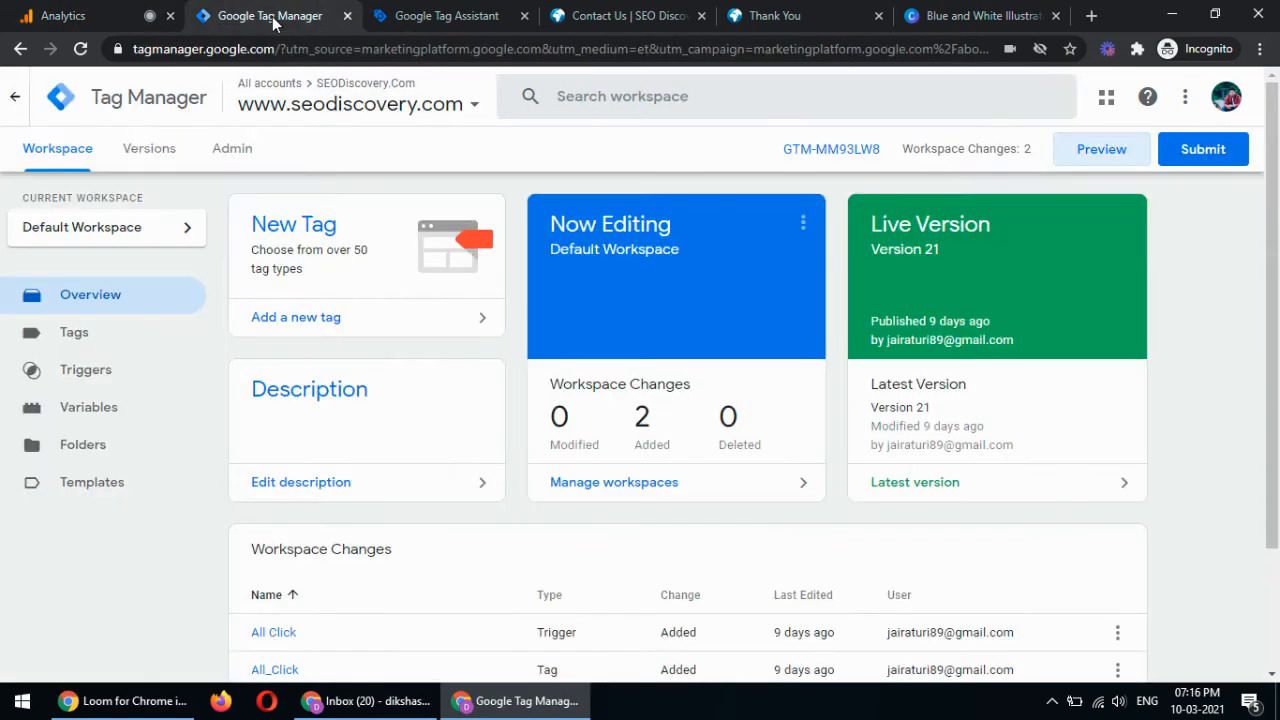
left_click(1101, 152)
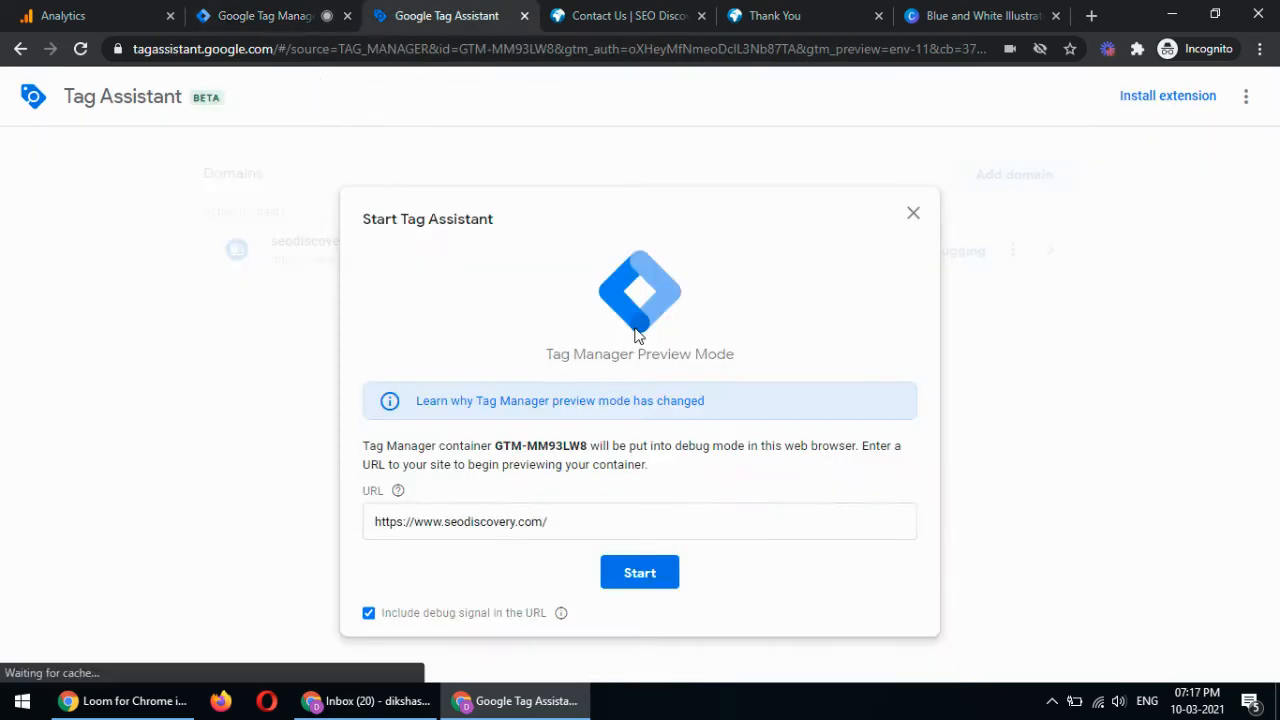
left_click(641, 576)
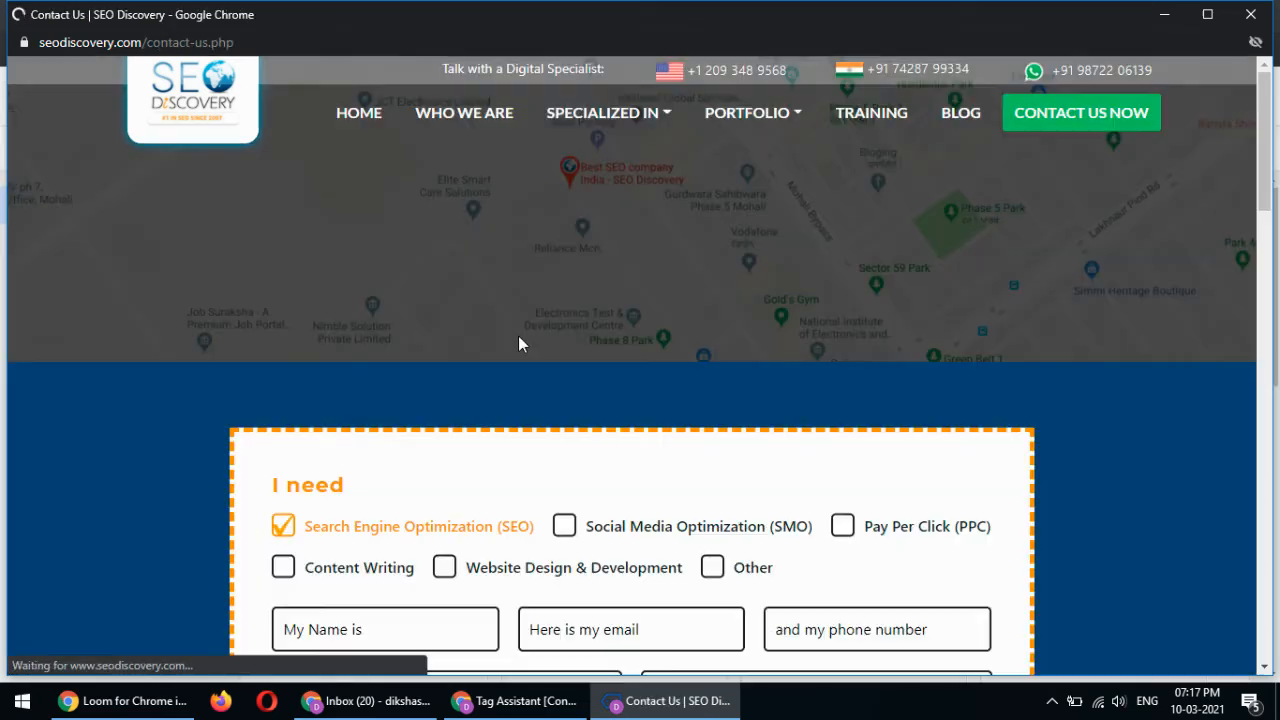
Enter "test" as both the name and the email in the contact form, and fill in a phone number
scroll(434, 494, "down", 2)
left_click(385, 430)
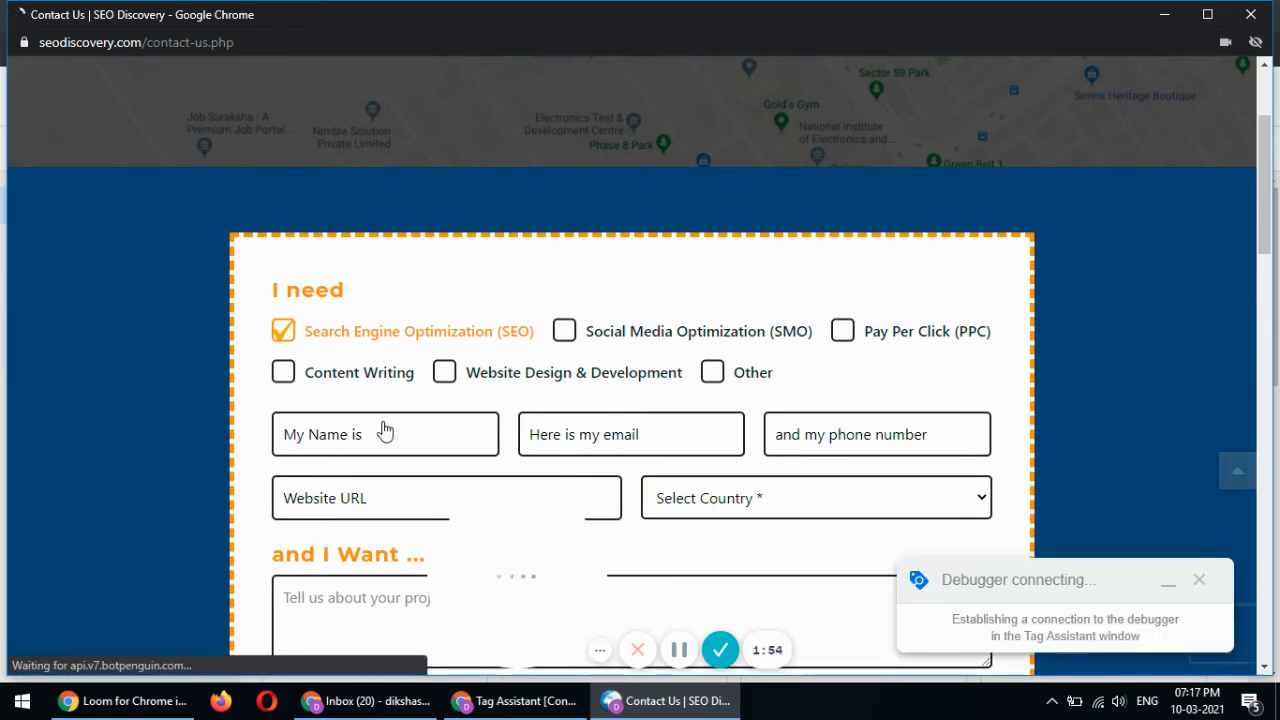
type("test")
left_click(630, 445)
type("test")
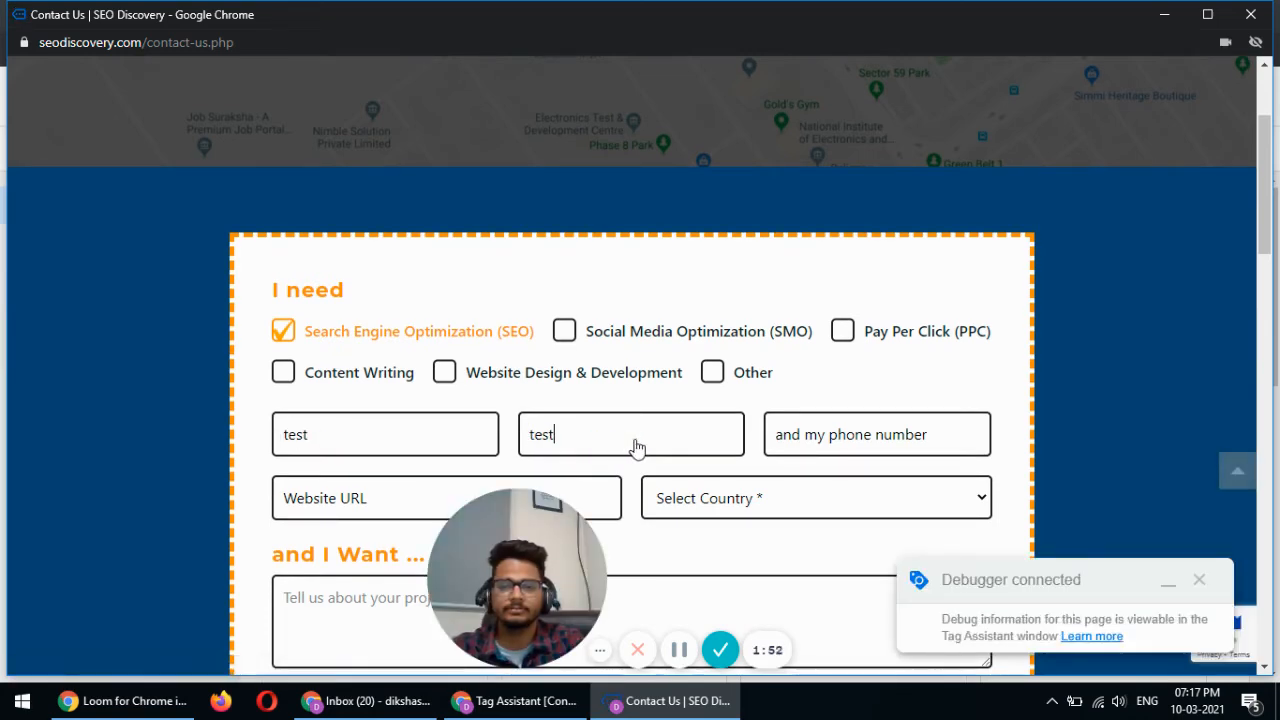
type("tes")
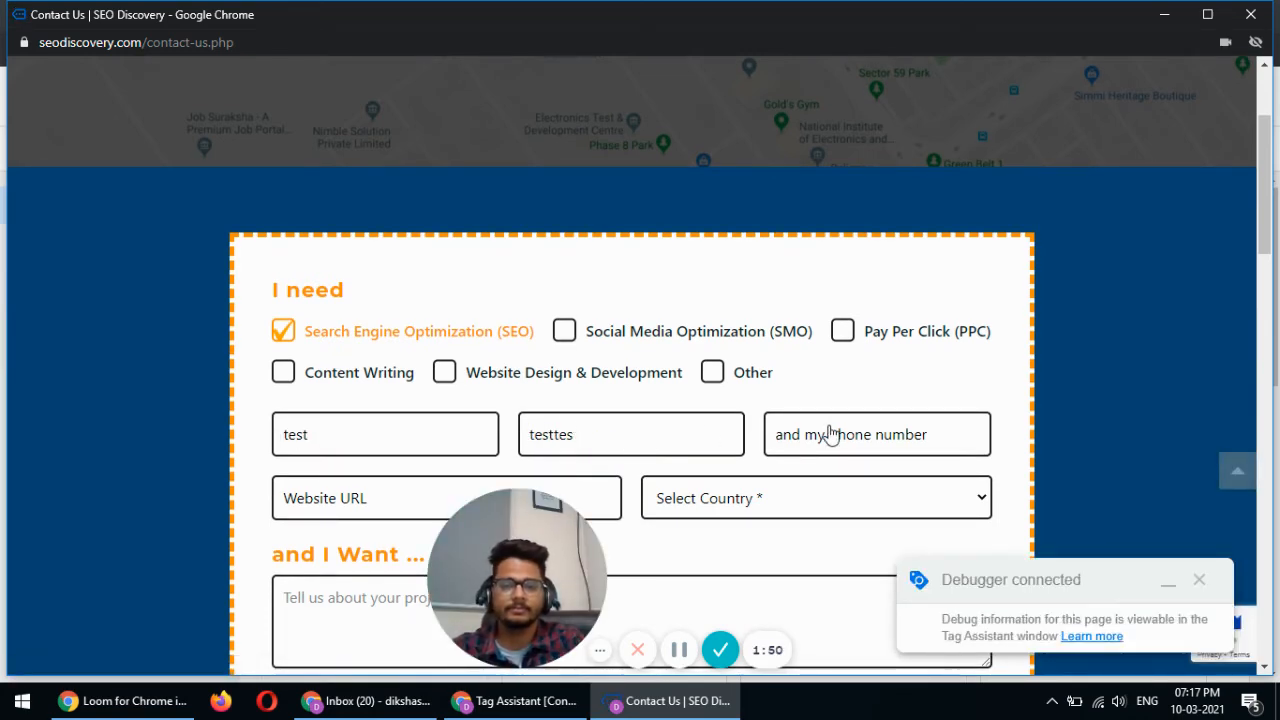
key("BackSpace")
key("BackSpace")
key("BackSpace")
left_click(829, 432)
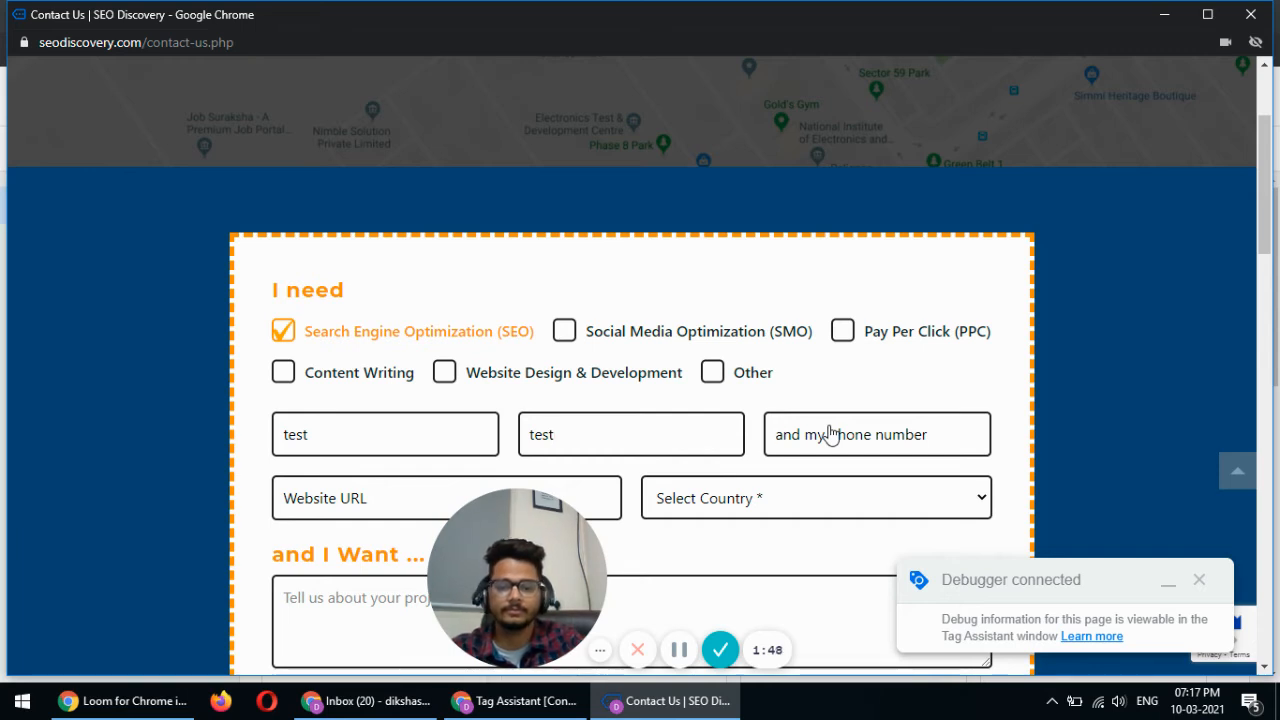
type("34893434")
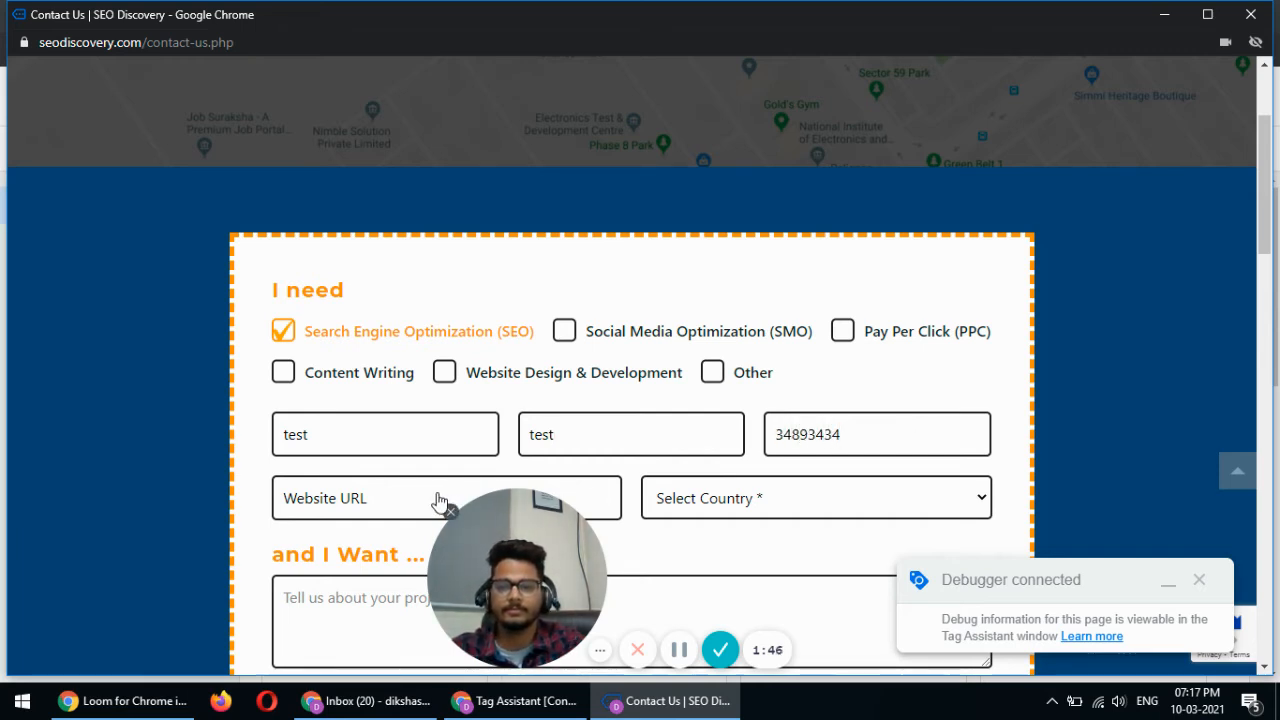
Complete the contact form with website URL test.com, country Bahamas and project description "test"
left_click(370, 502)
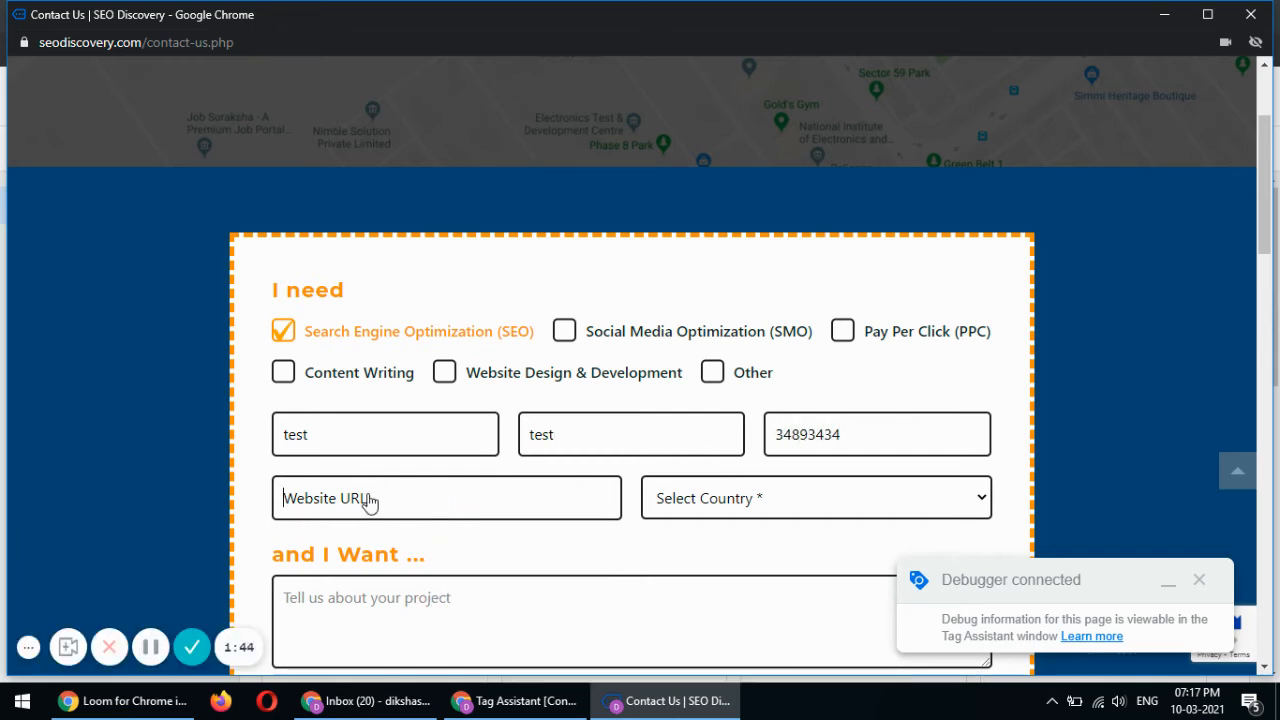
type("test.com")
left_click(680, 504)
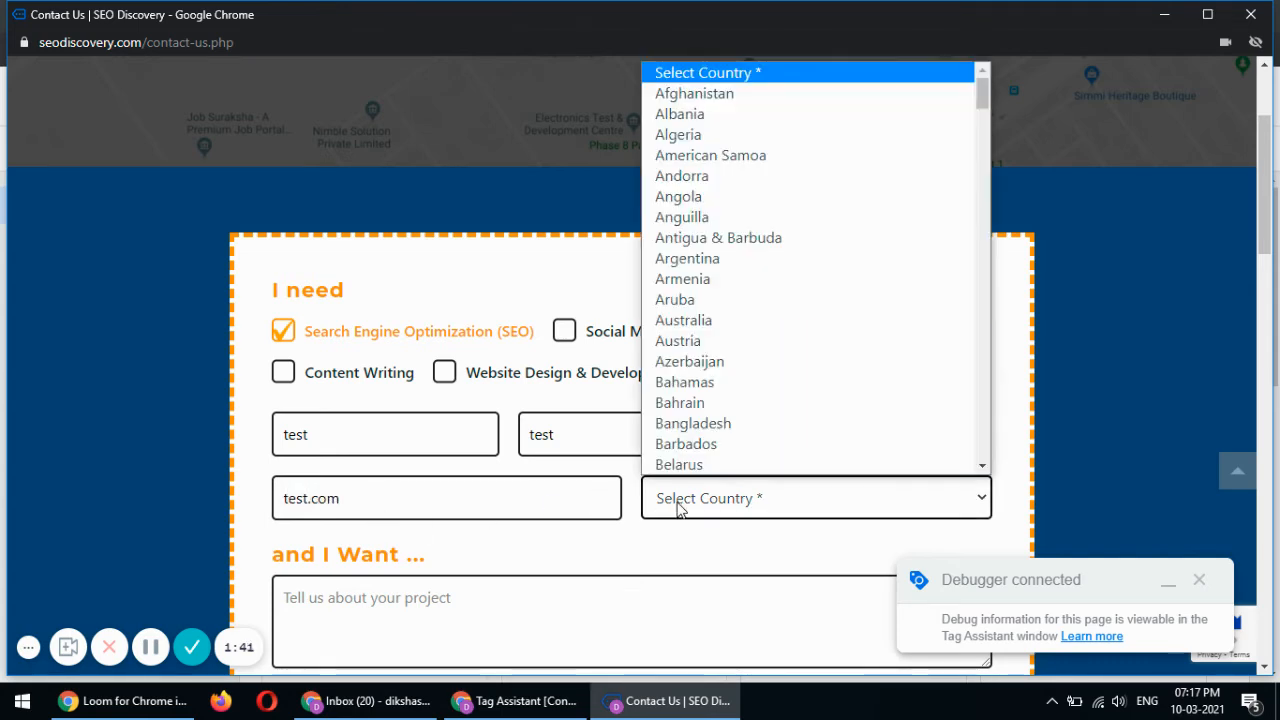
left_click(770, 383)
left_click(509, 626)
type("test")
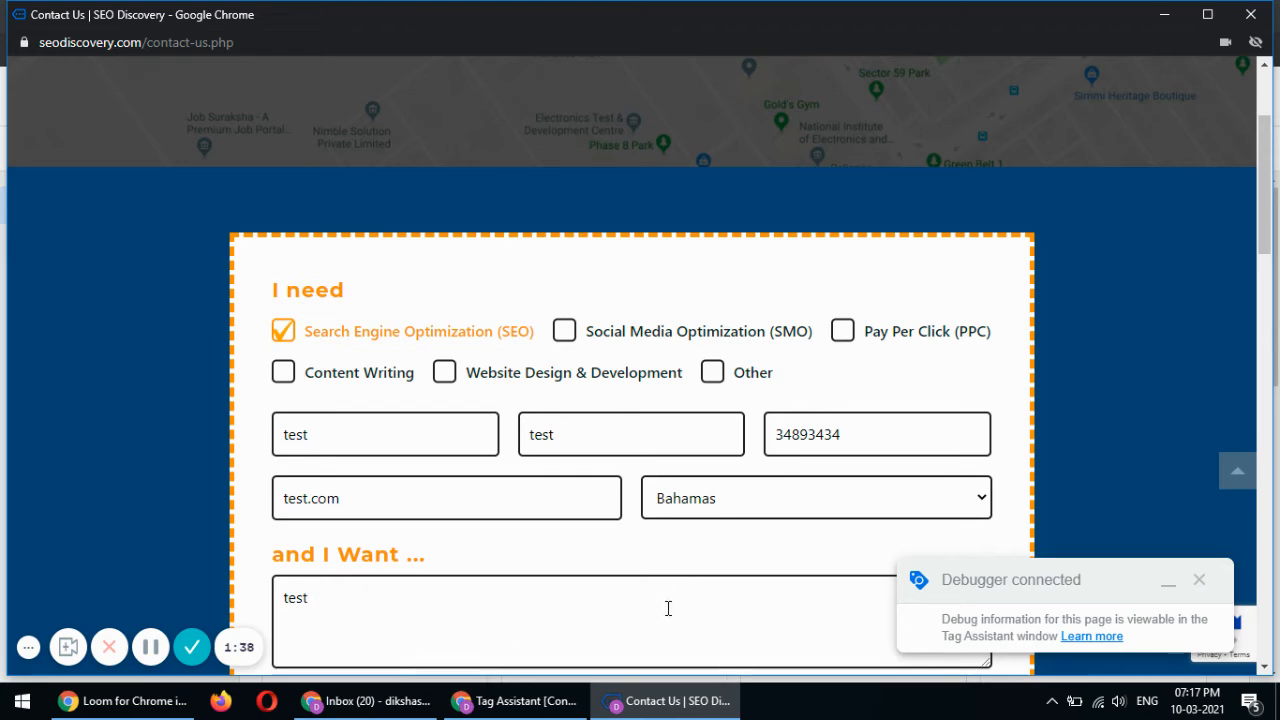
Submit the completed contact form to request the free estimate, keeping the $300 budget
scroll(591, 580, "down", 1)
scroll(474, 591, "down", 2)
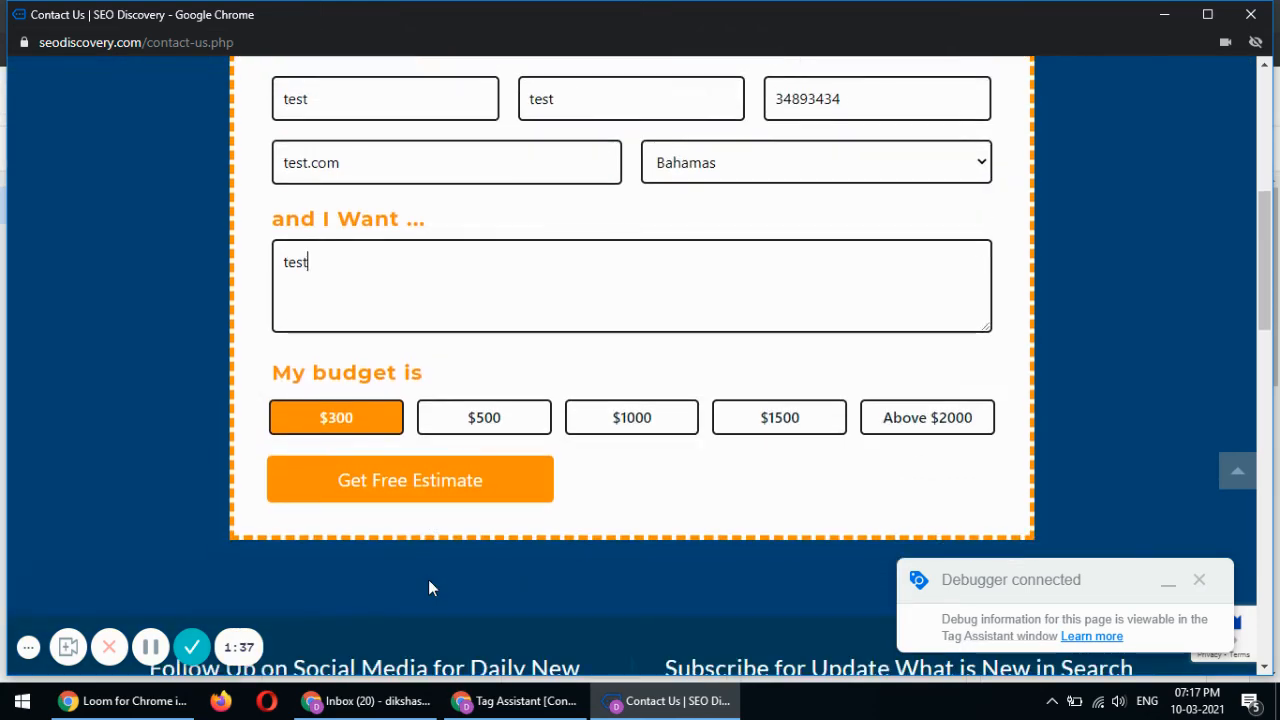
left_click(454, 471)
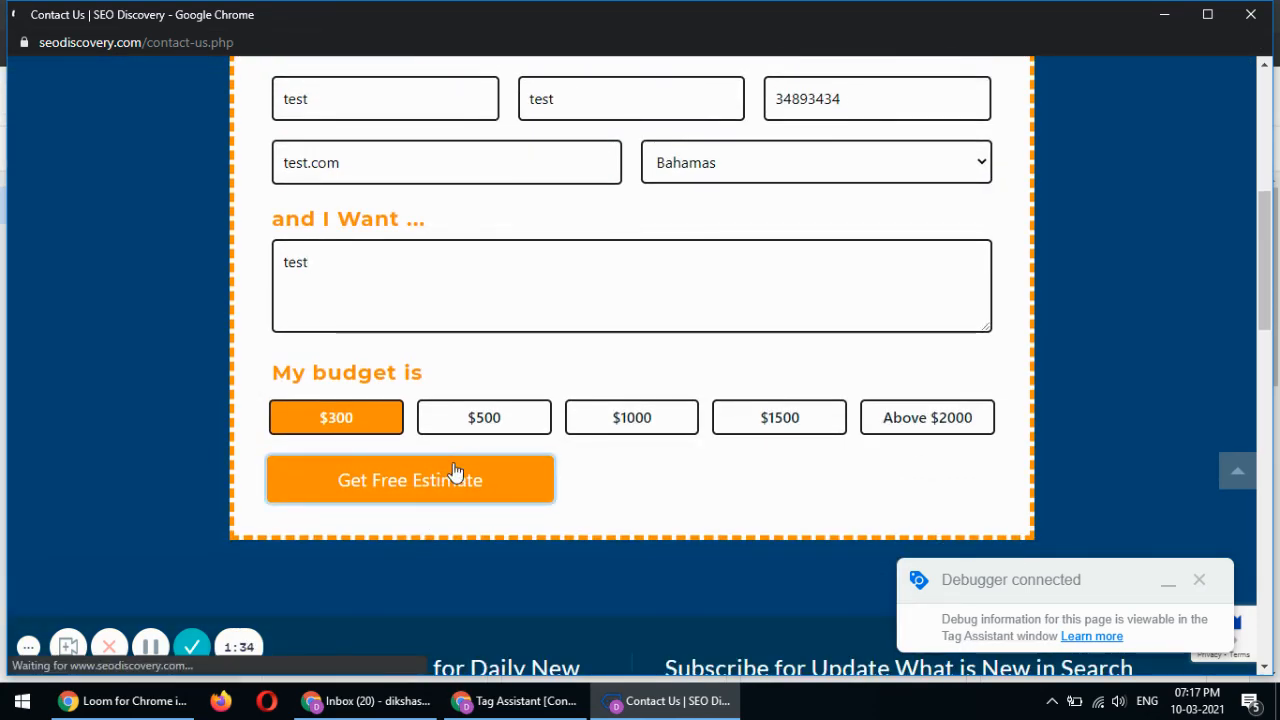
Switch to Google Analytics and open DebugView for the GA4 - Data property to check the events from the form submission
key("alt+Tab")
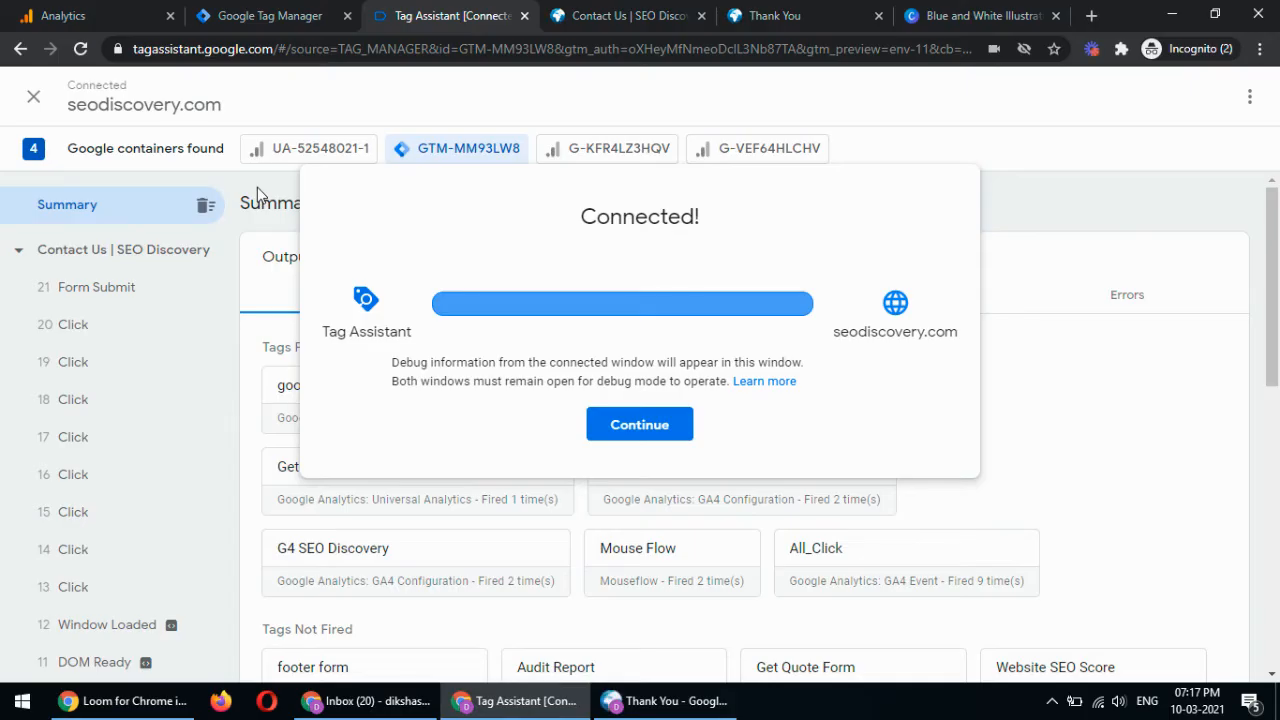
left_click(63, 15)
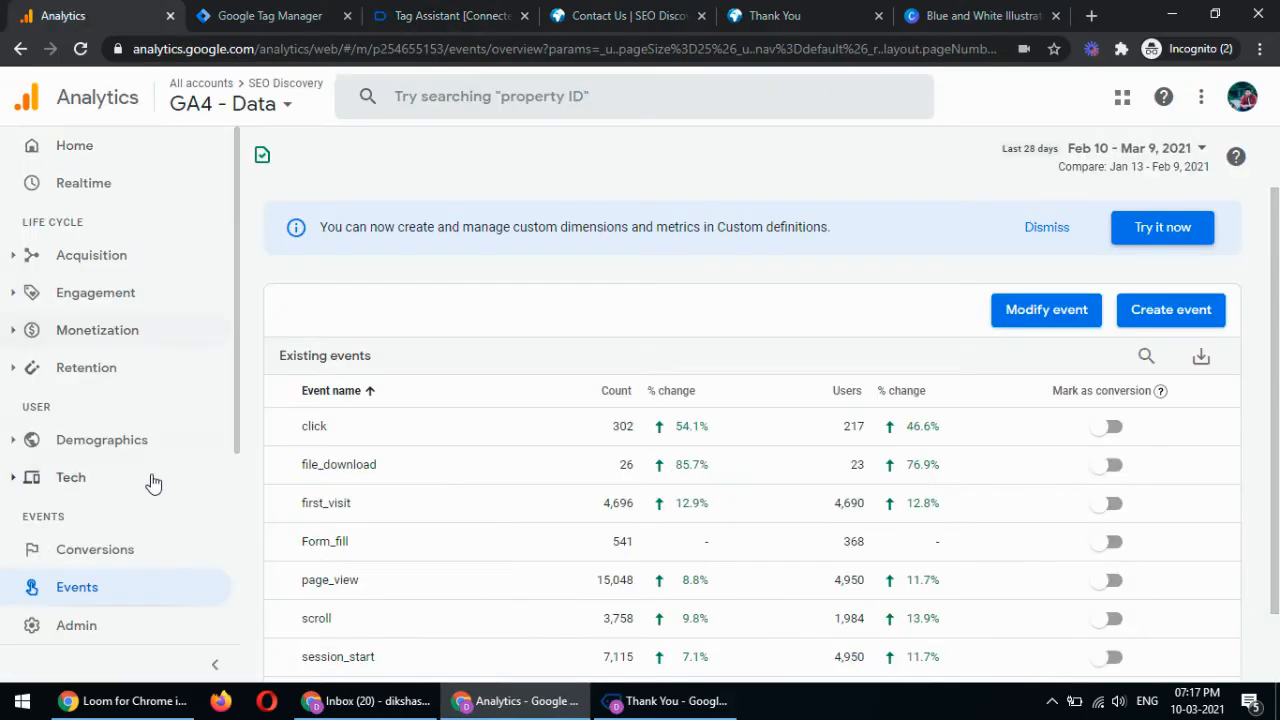
scroll(150, 490, "down", 3)
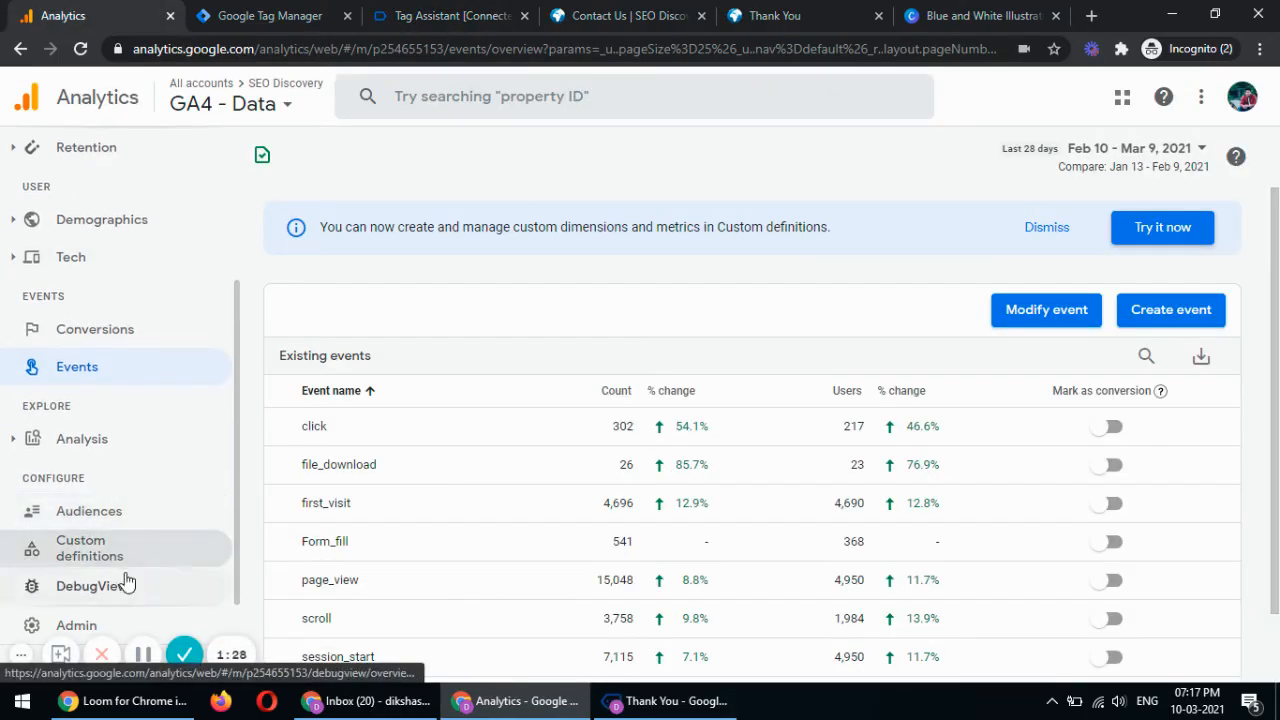
left_click(125, 585)
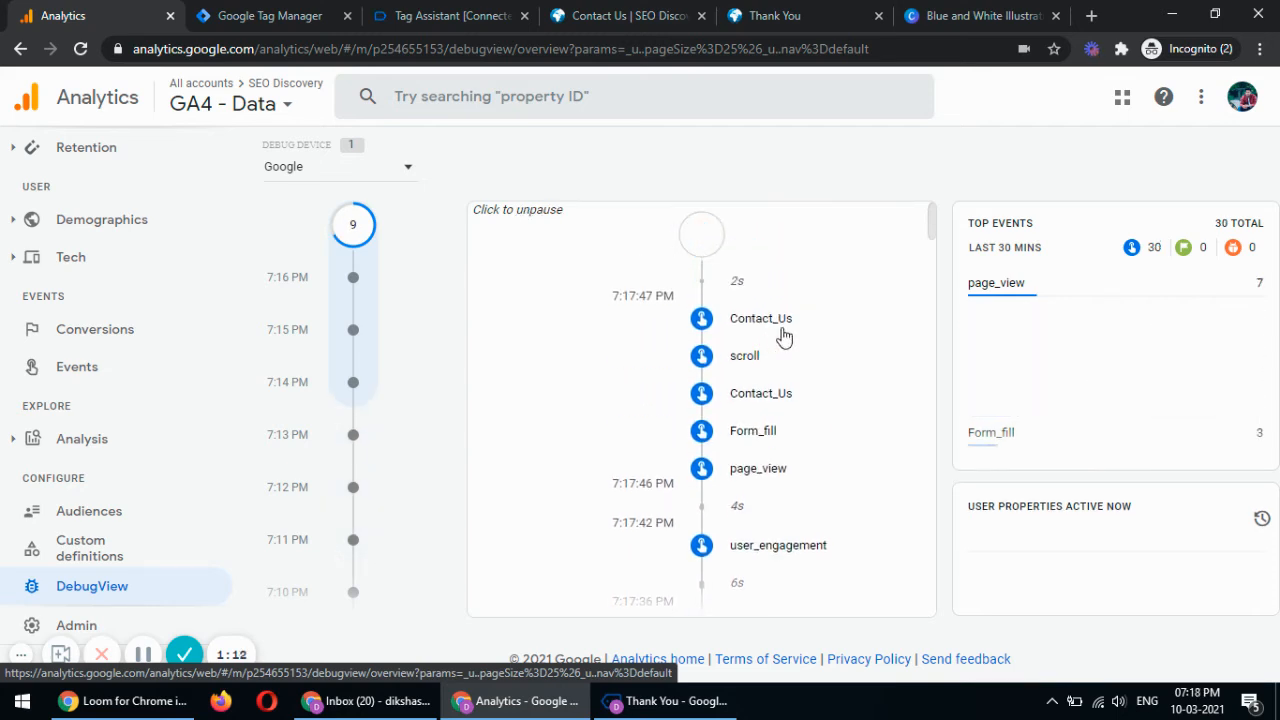
Inspect the page_title parameter of the latest Contact_Us event in the debug timeline, and close the event details
left_click(783, 337)
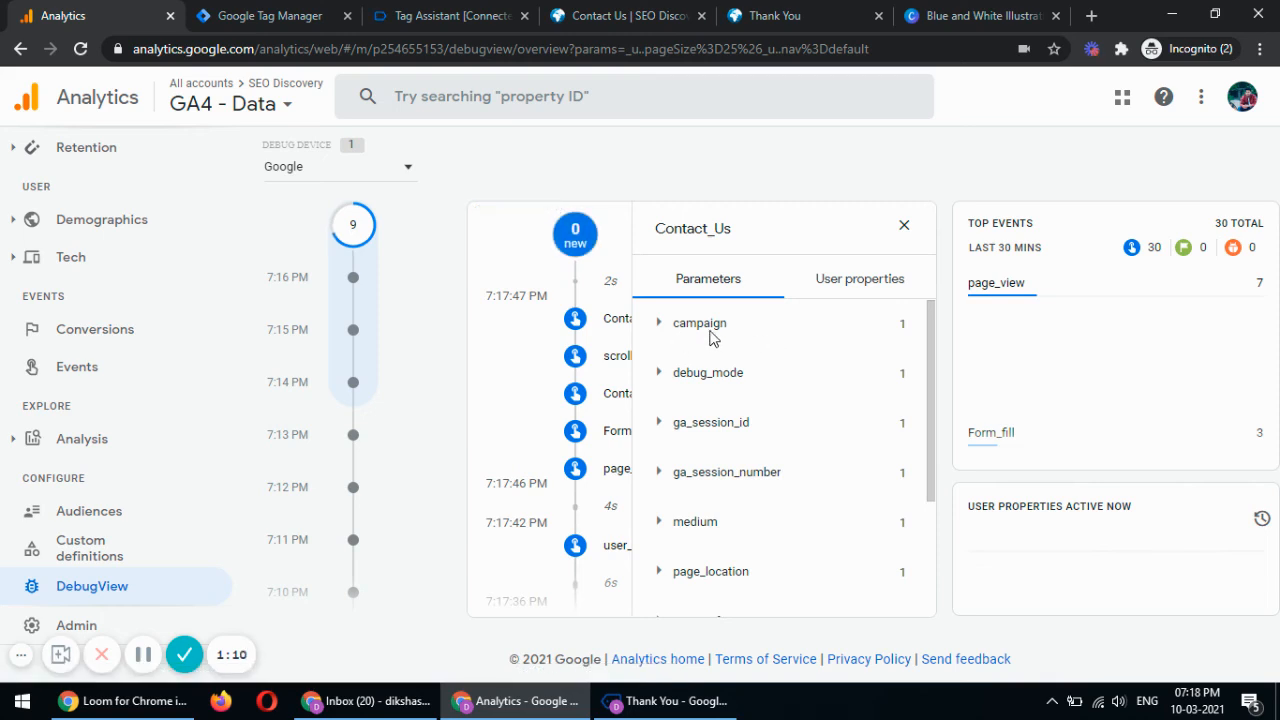
scroll(705, 520, "down", 1)
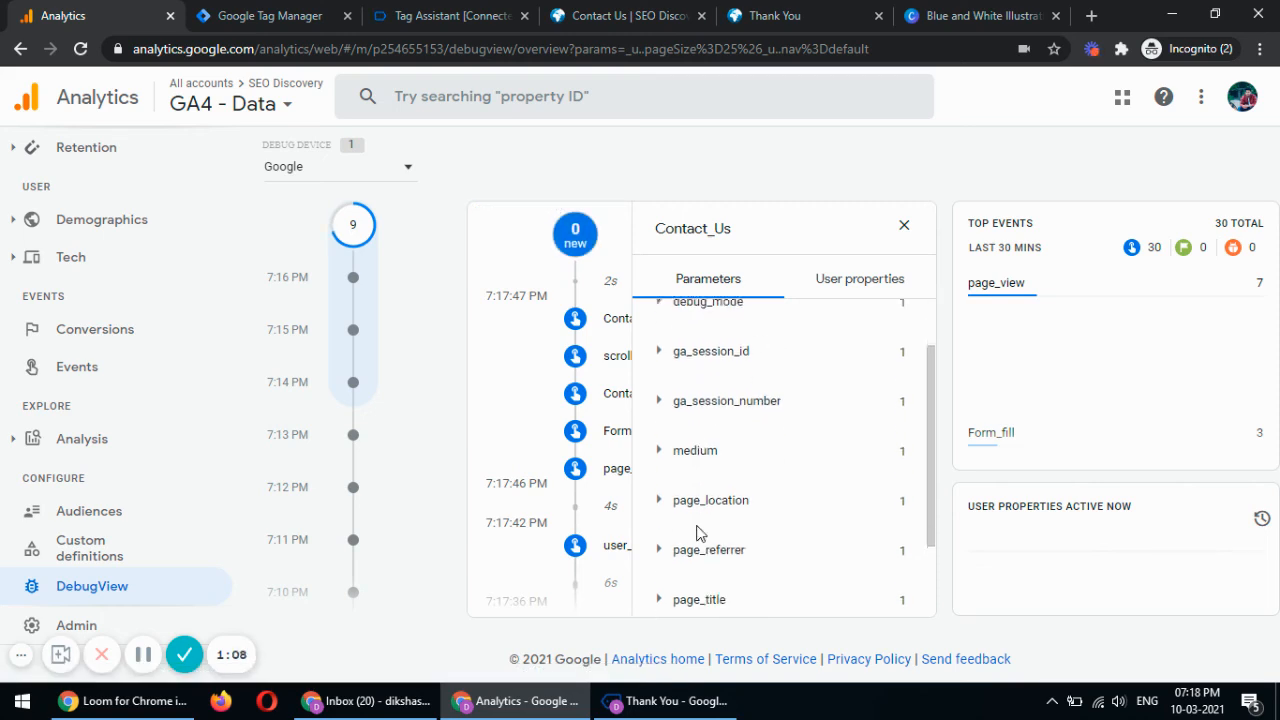
scroll(725, 482, "down", 1)
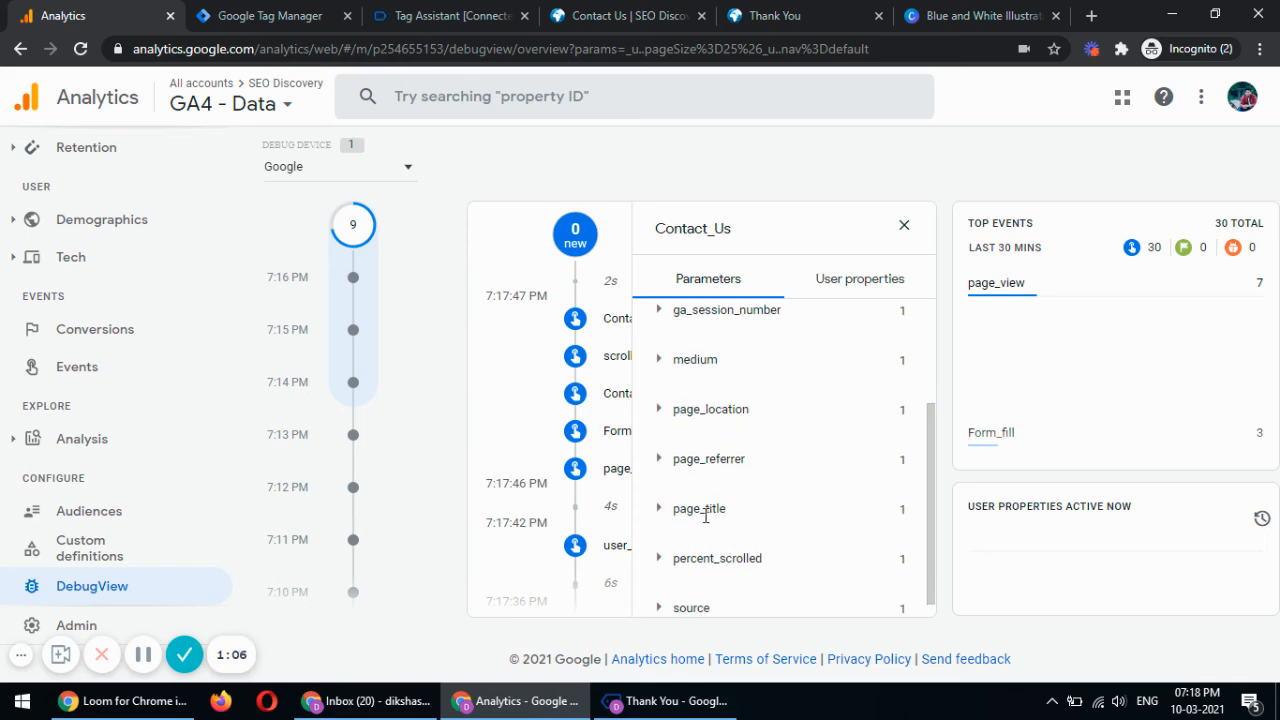
left_click(705, 510)
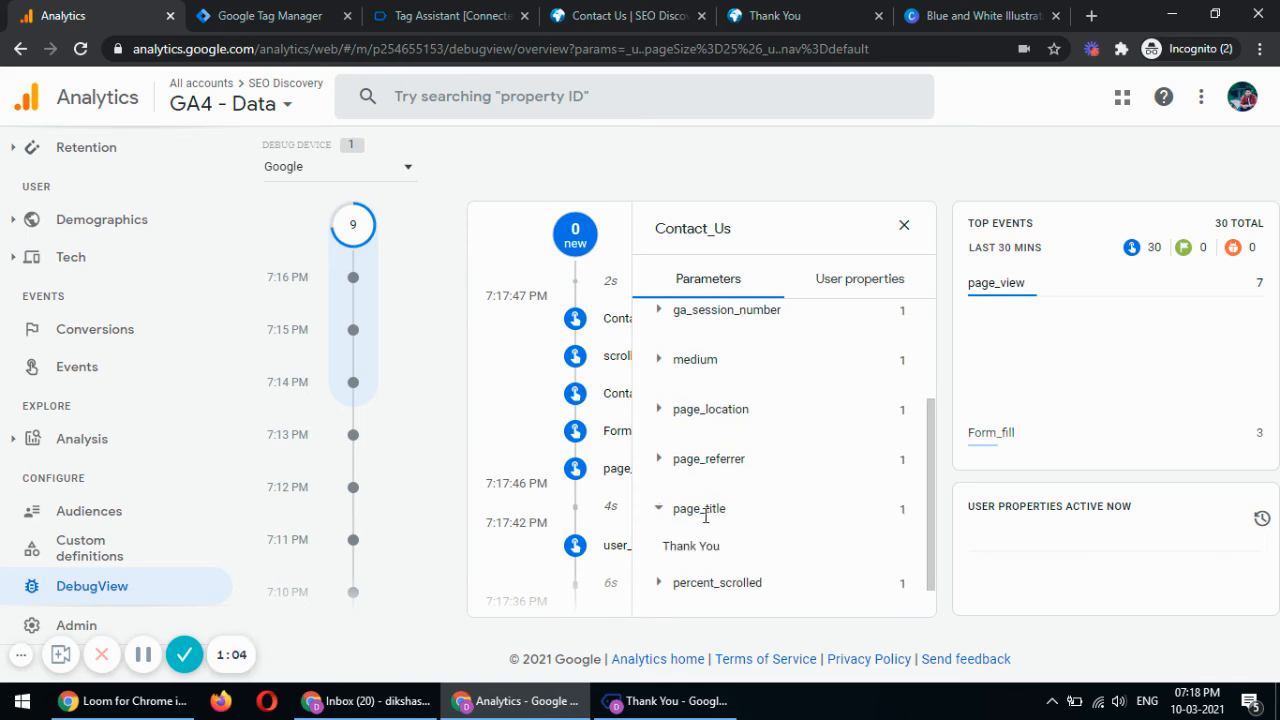
triple_click(683, 545)
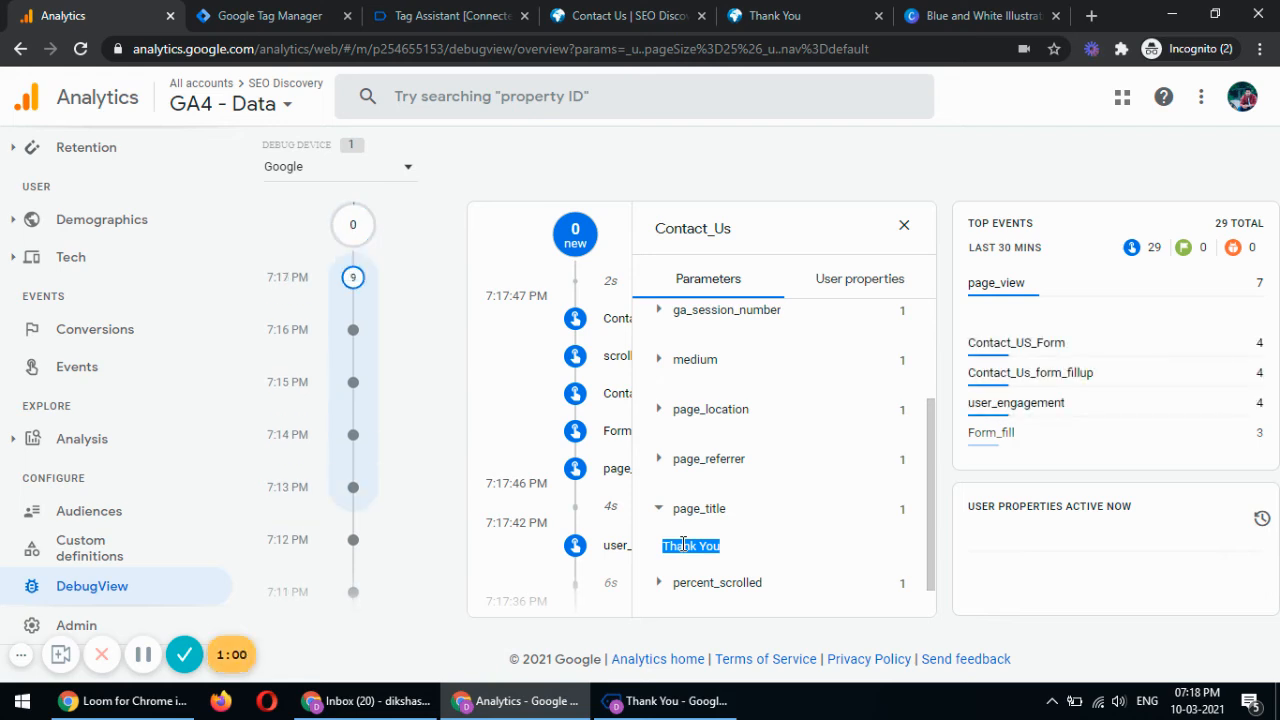
left_click(904, 228)
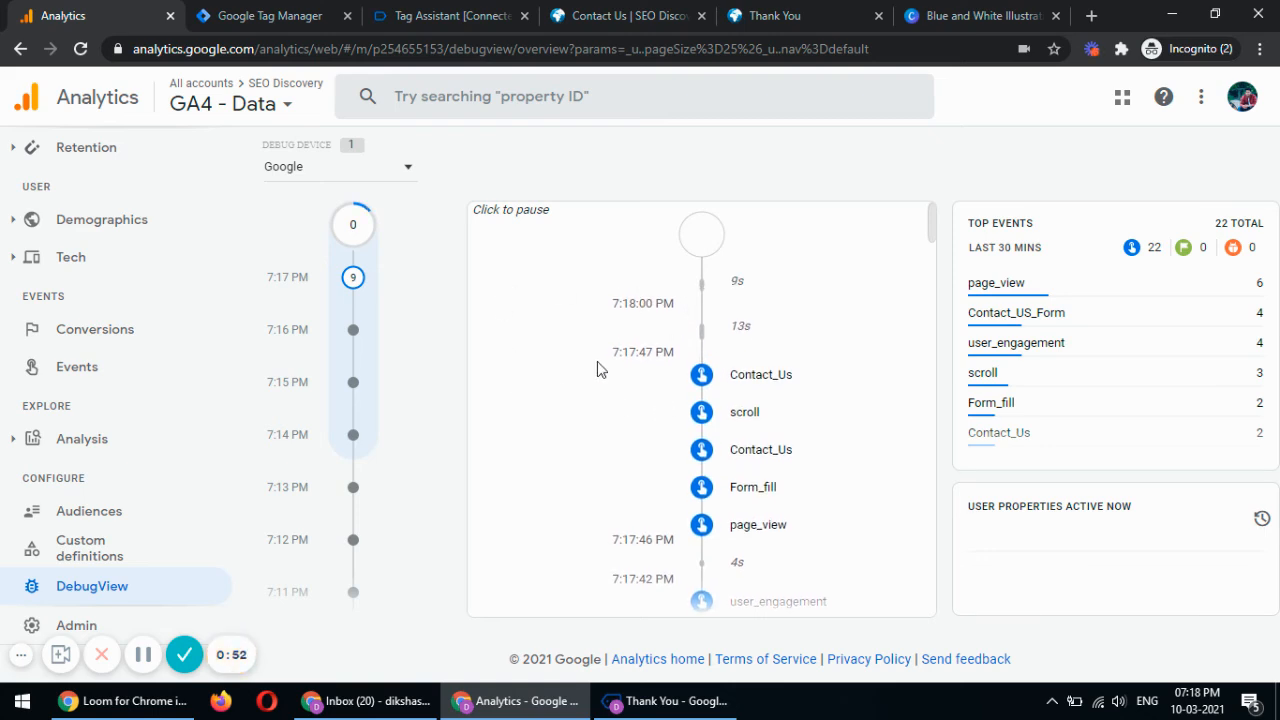
Mark the click event as a conversion in the property's list of existing events
left_click(118, 366)
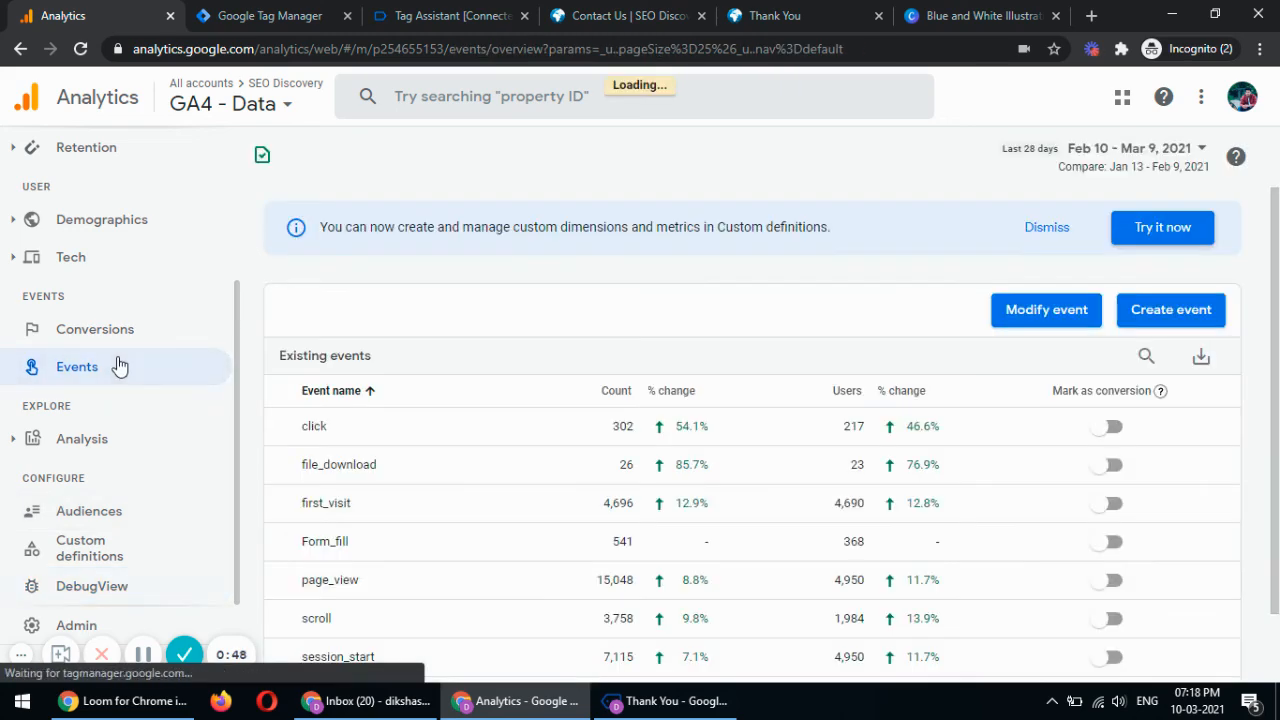
scroll(463, 403, "down", 1)
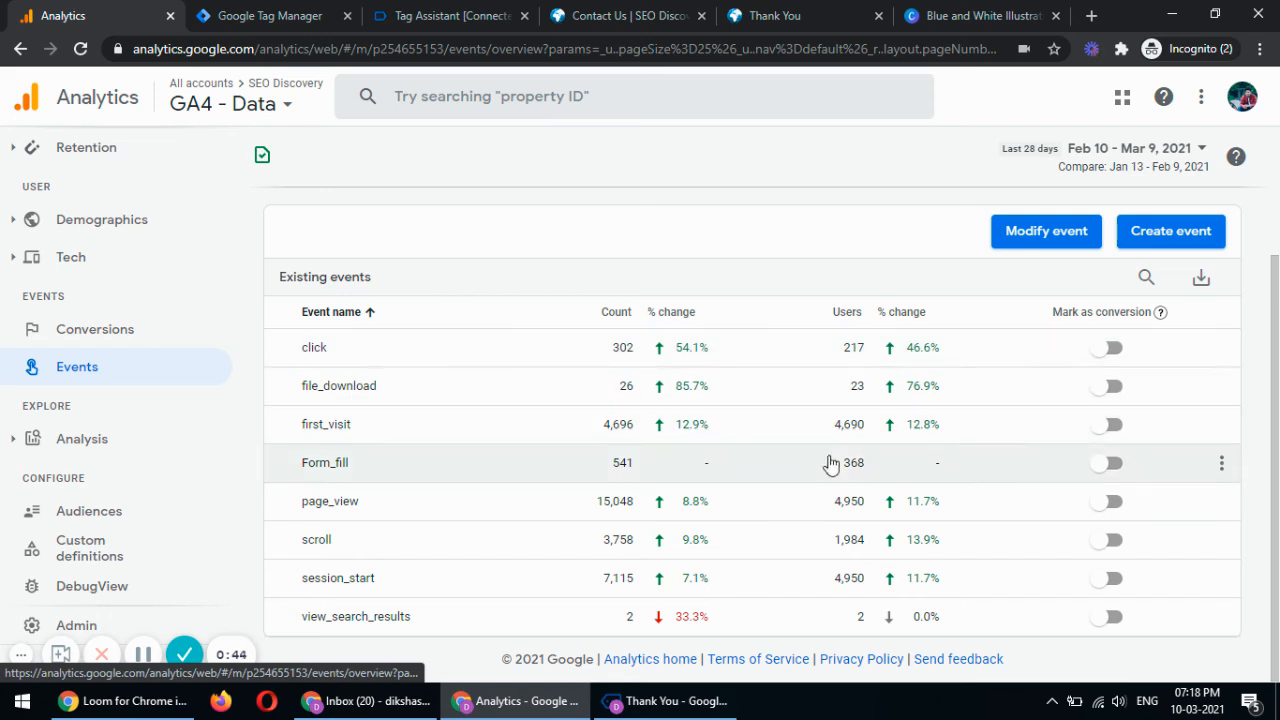
left_click(1111, 348)
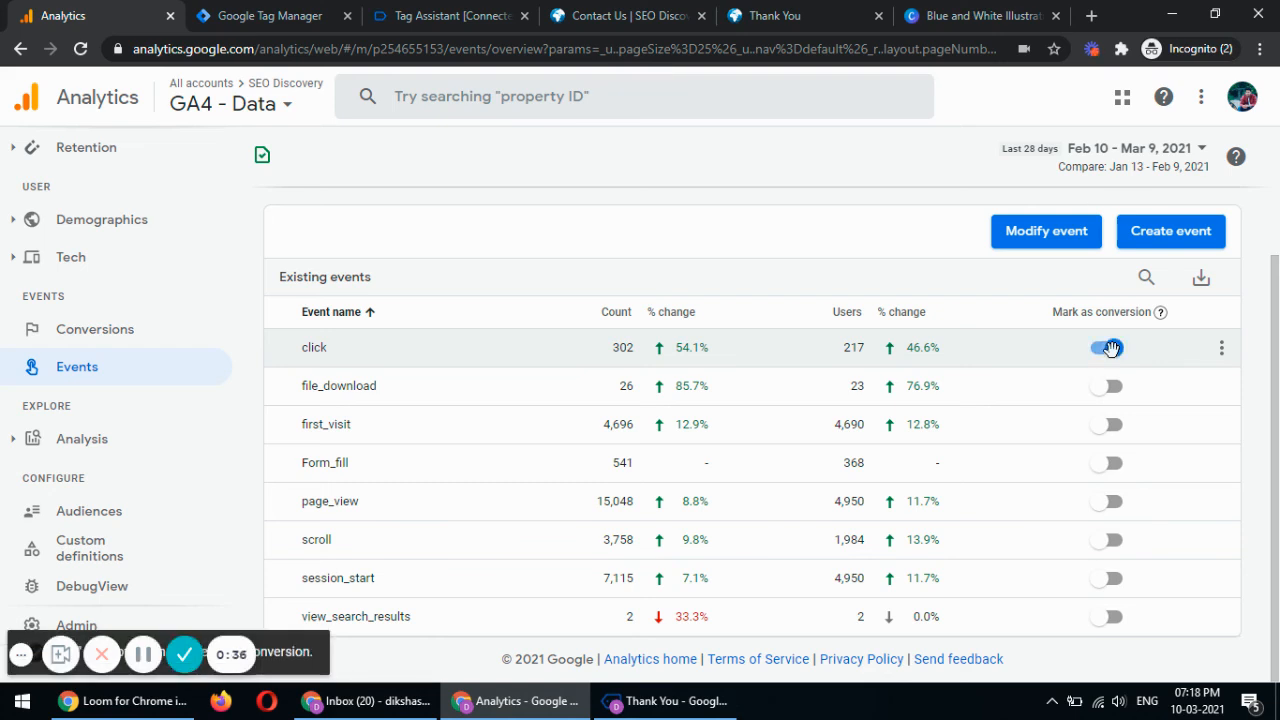
left_click(1111, 348)
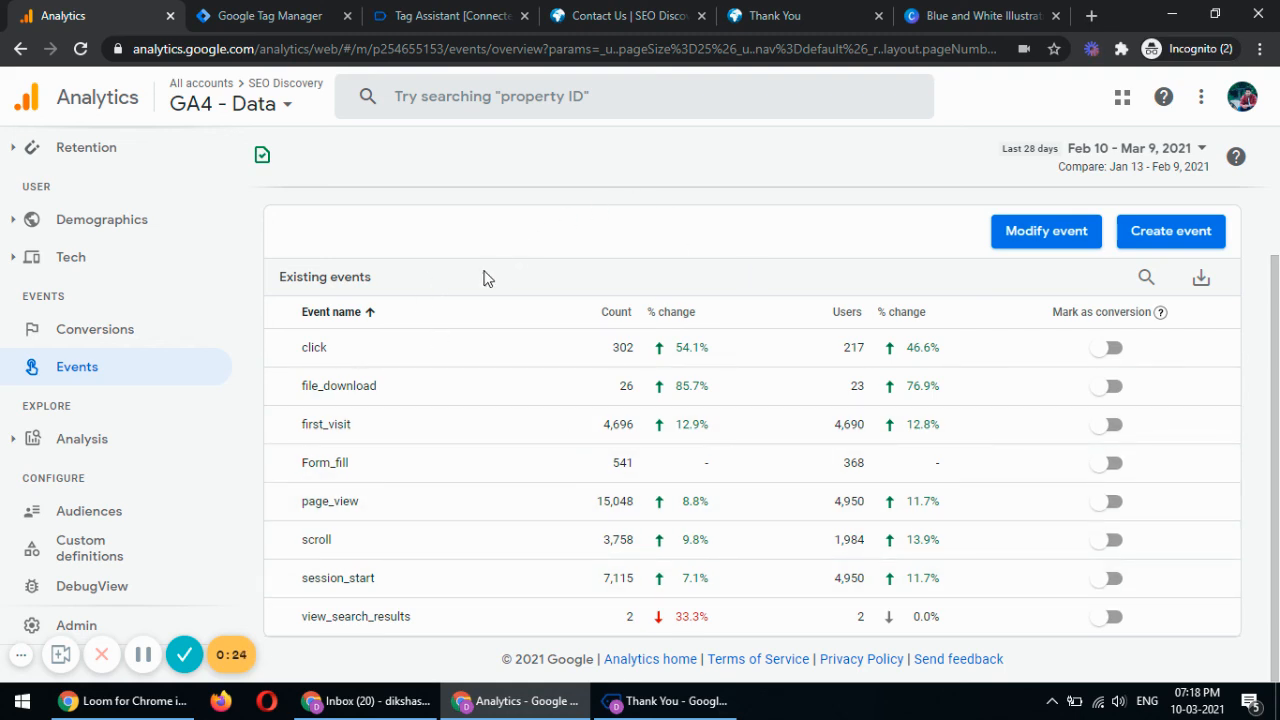
left_click(1110, 346)
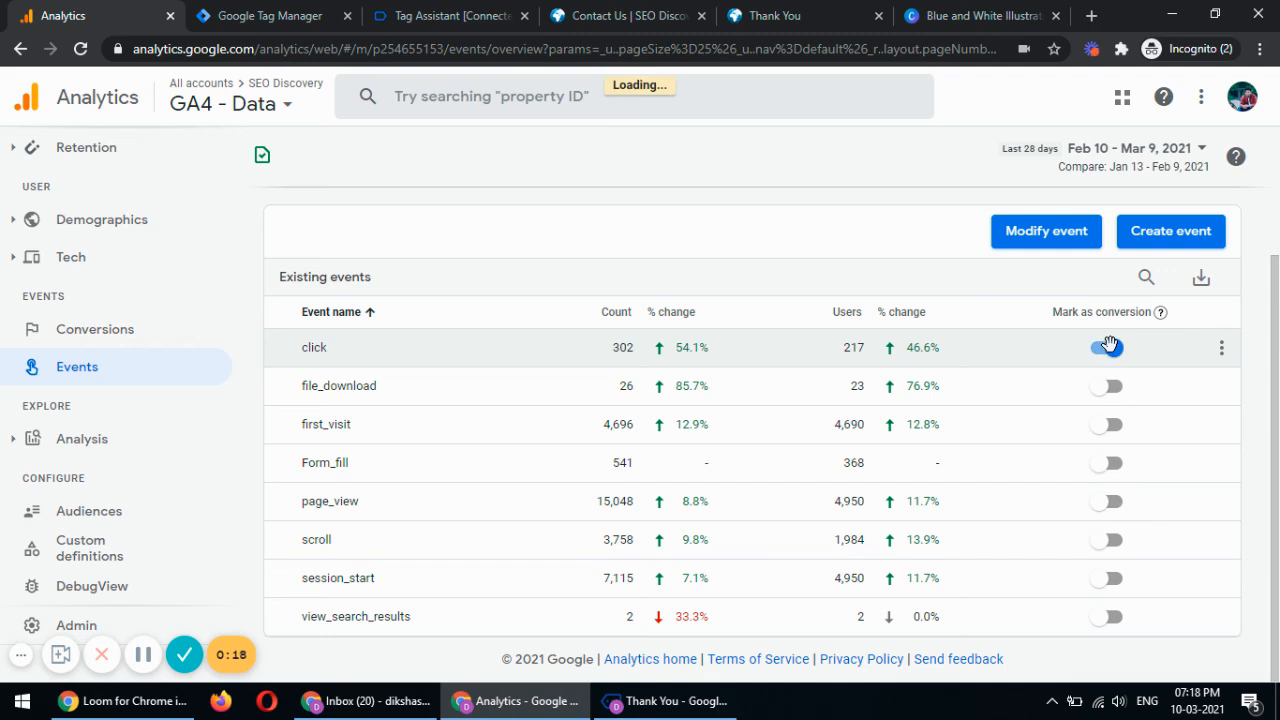